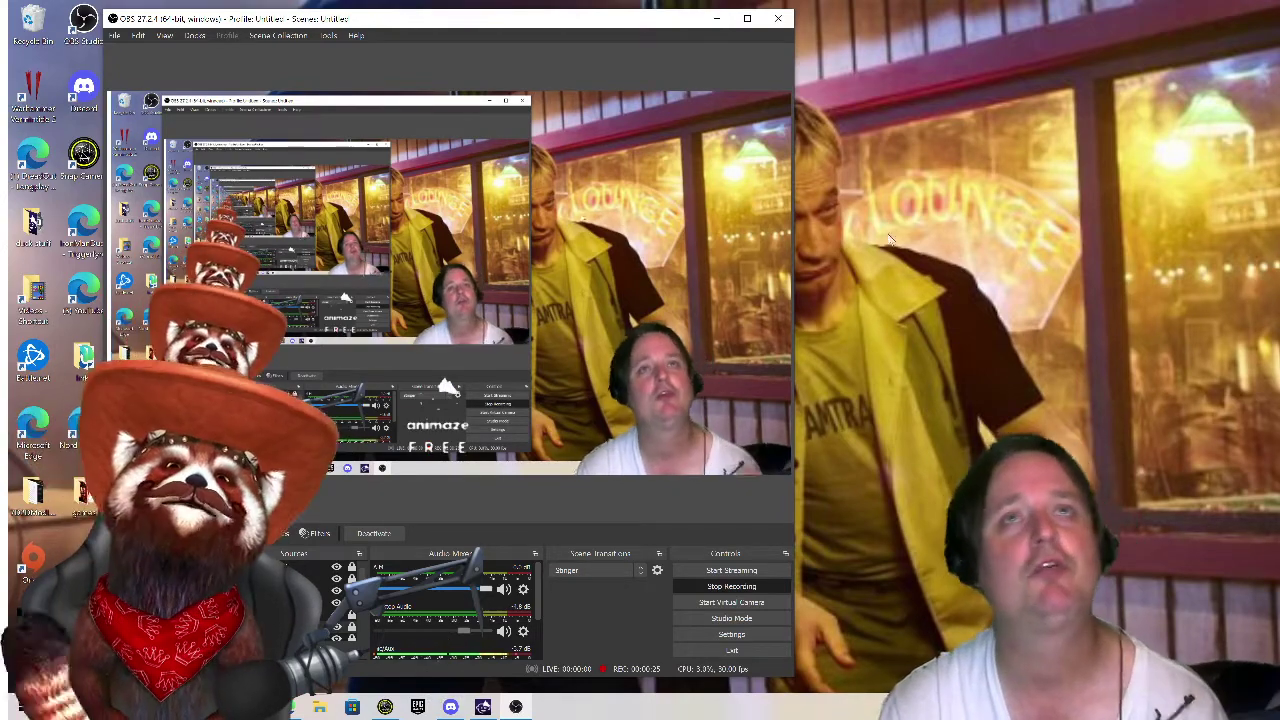
Switch from OBS to the Triggerfyre page in the browser and open the GIPHY favorite in a new maximized window
left_click(715, 18)
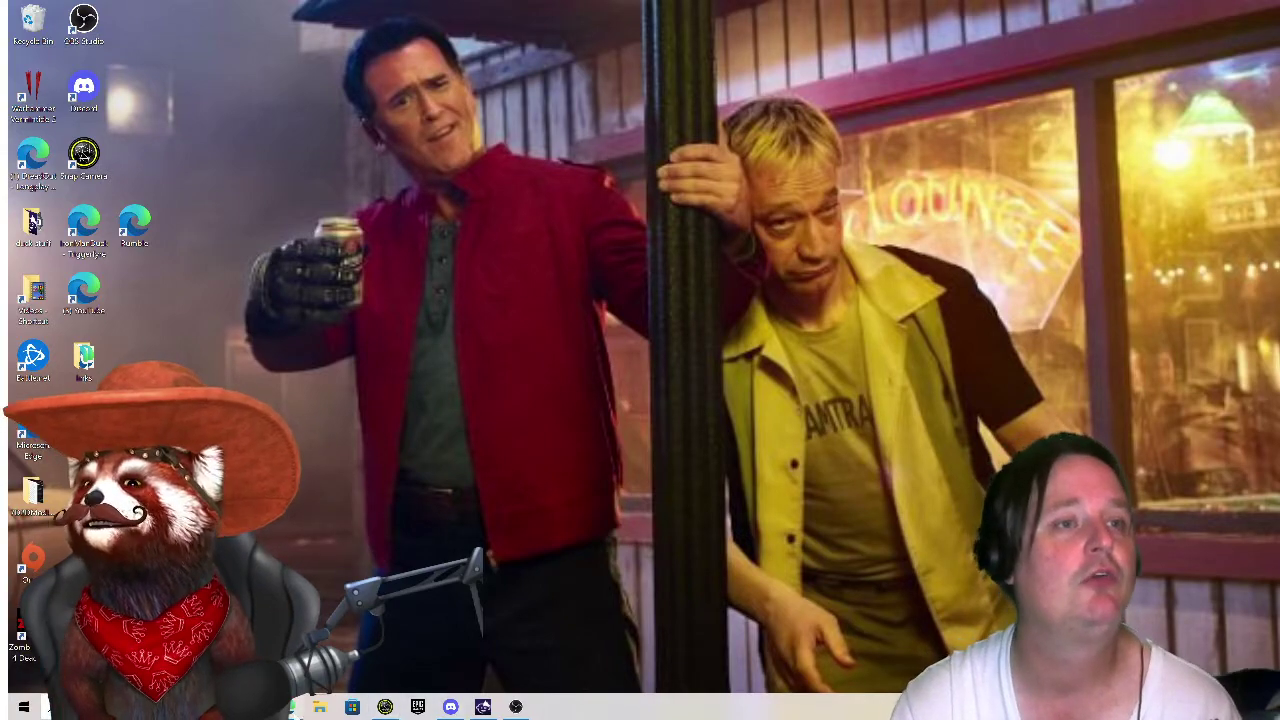
key("alt+Tab")
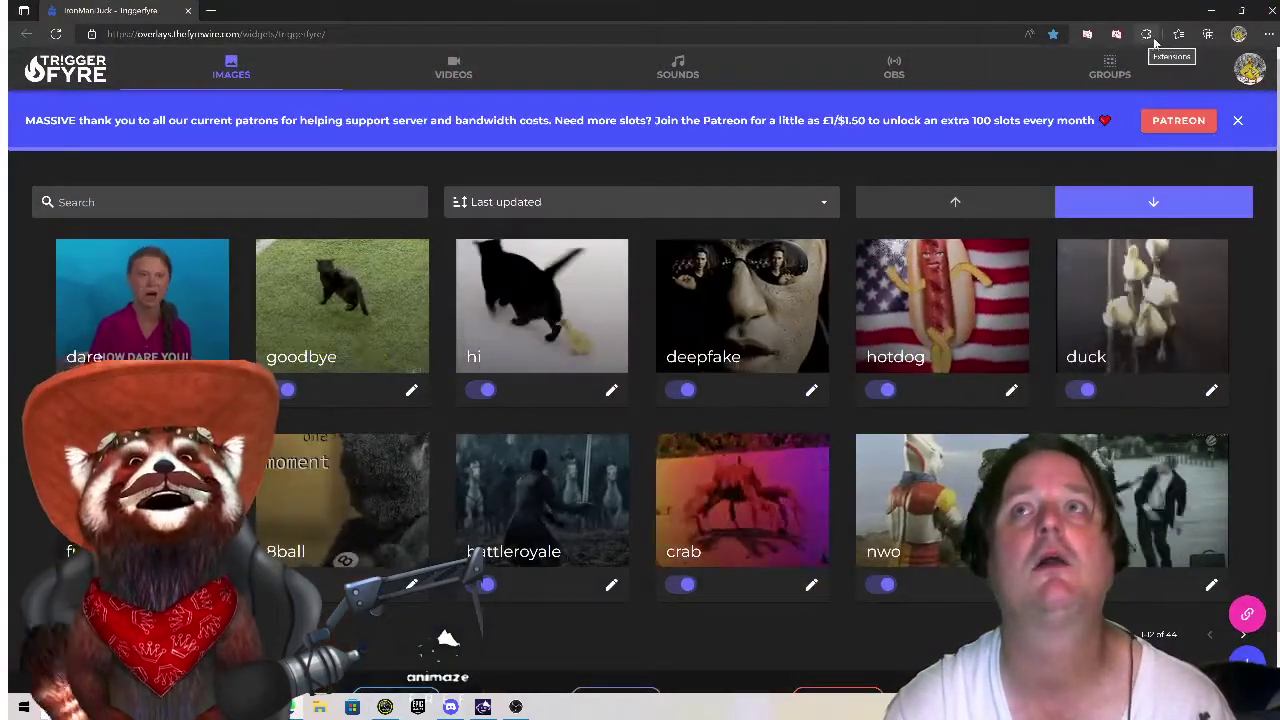
right_click(1155, 36)
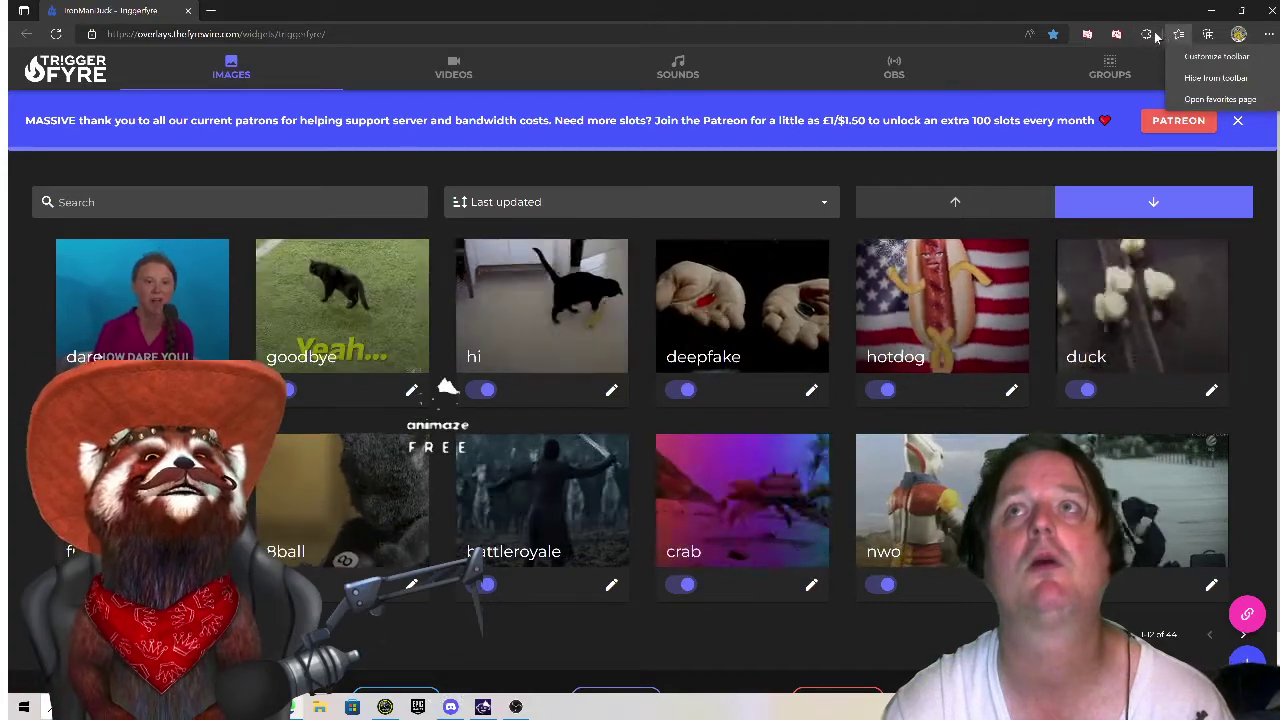
left_click(1179, 34)
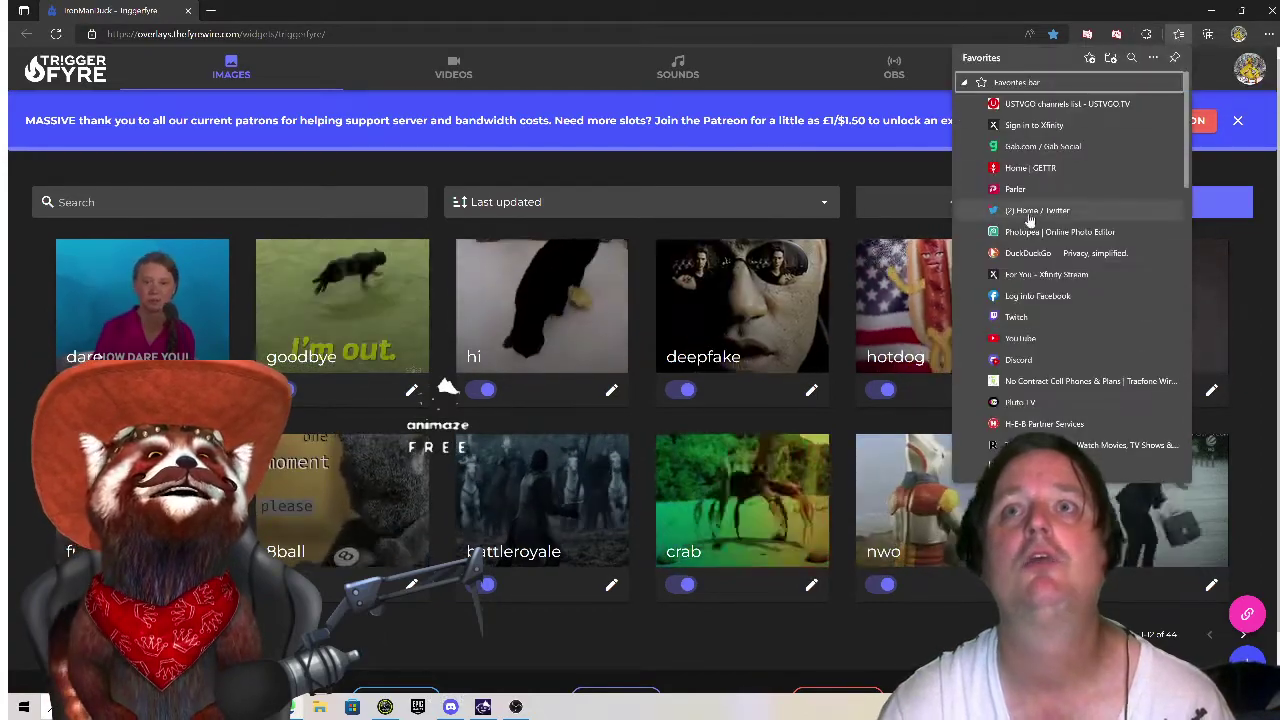
scroll(1030, 220, "down", 15)
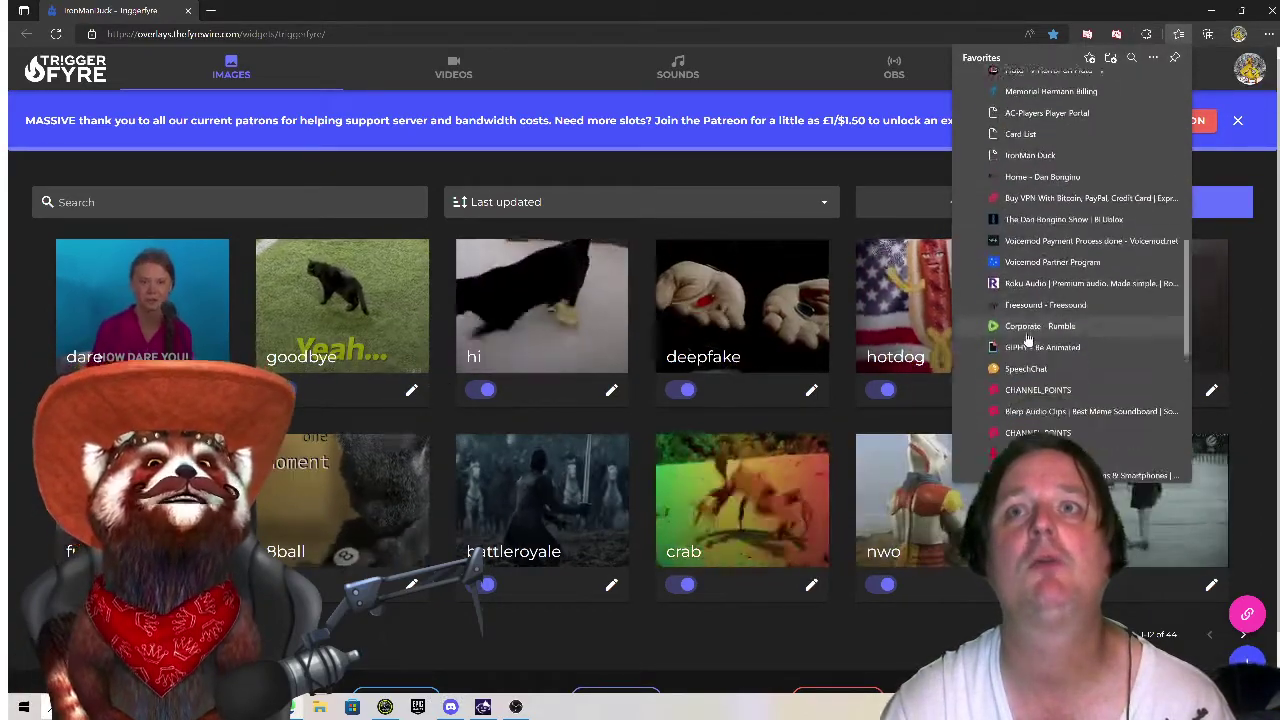
scroll(1027, 340, "down", 1)
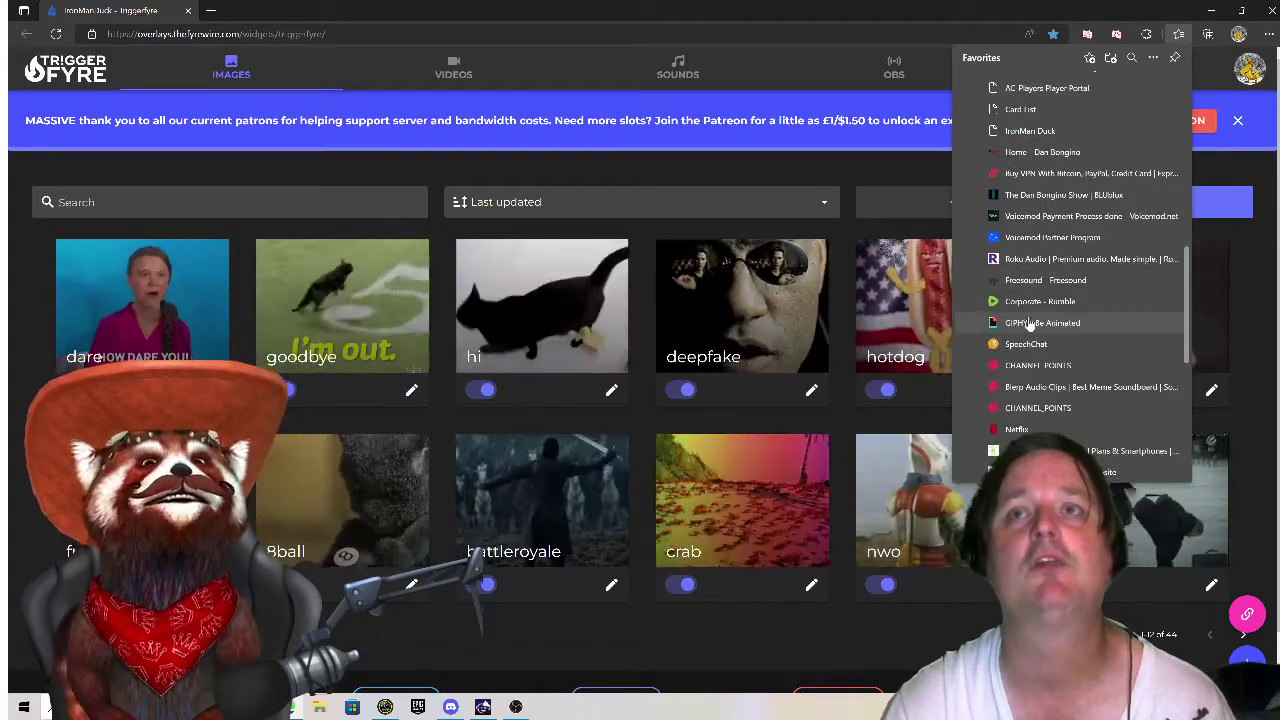
right_click(1022, 322)
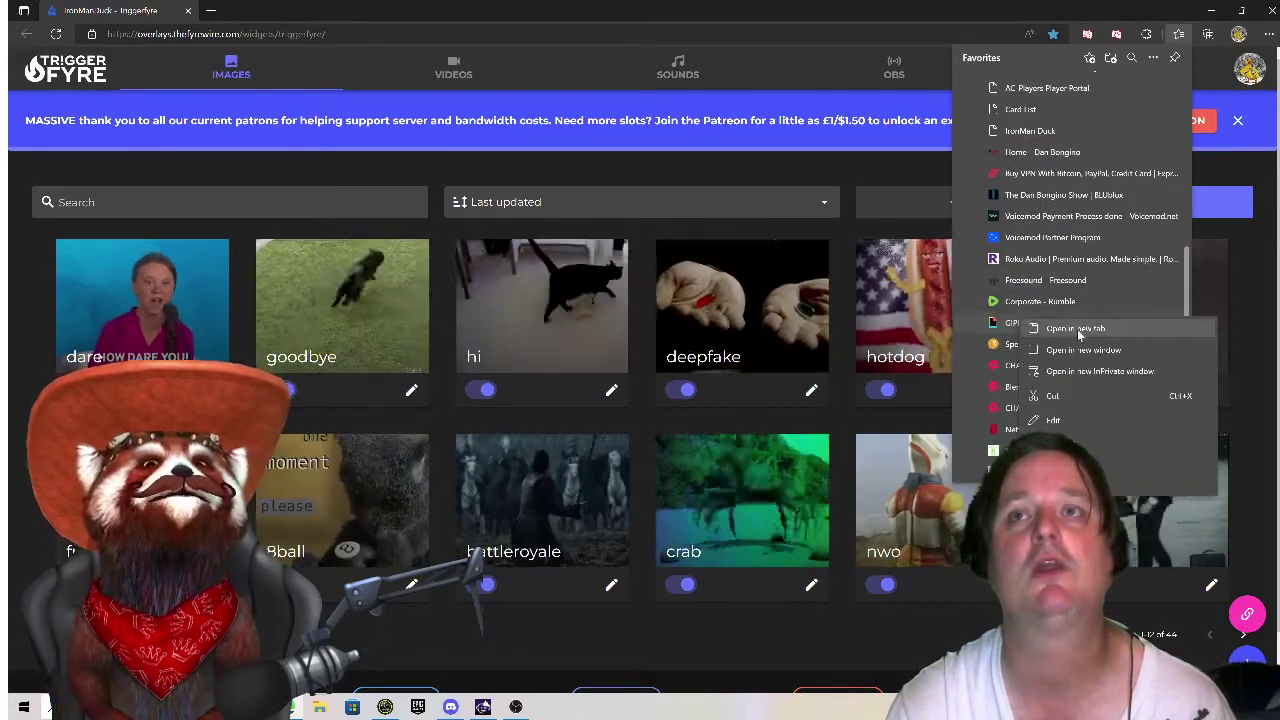
left_click(1078, 351)
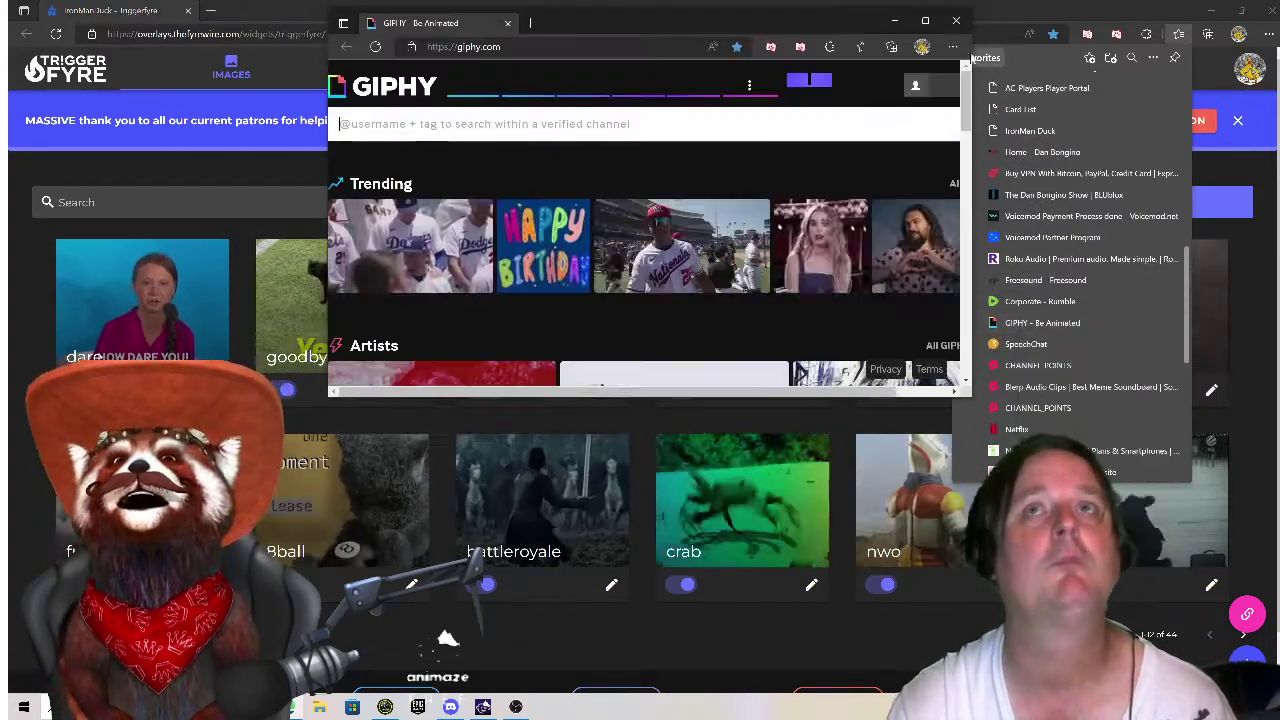
left_click(925, 21)
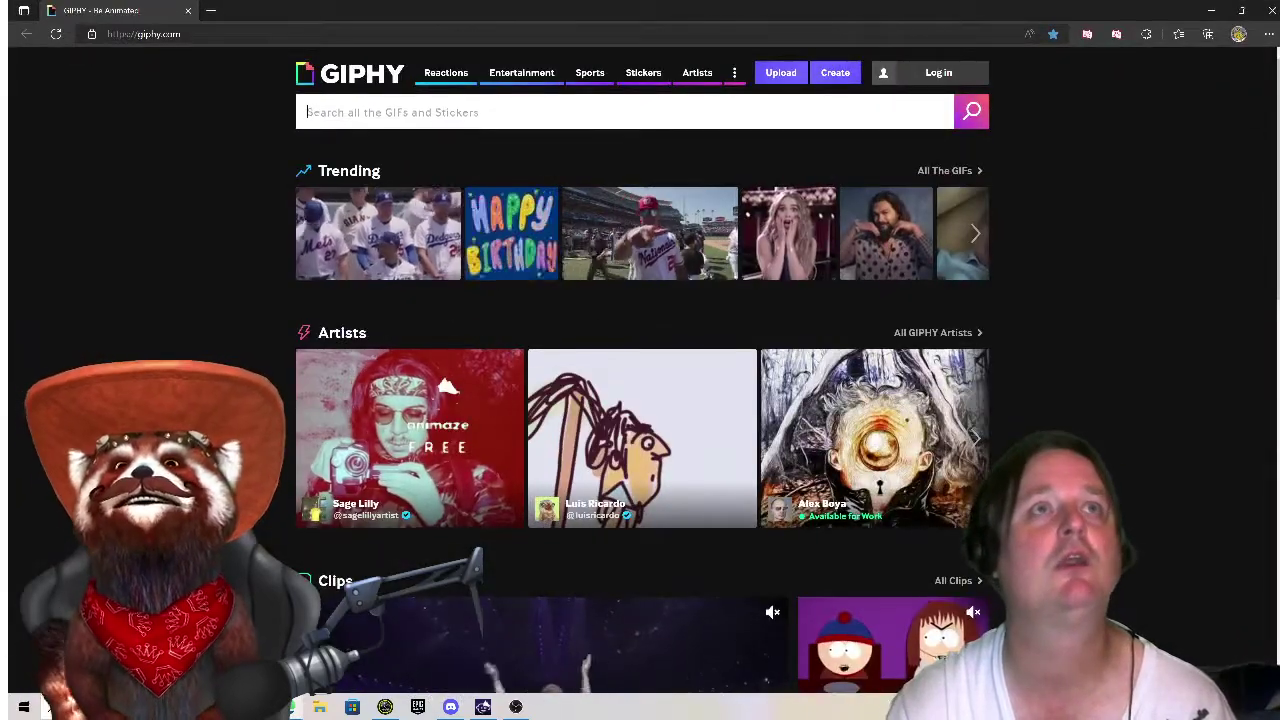
Search GIPHY for duck, open the cartoon GIF of a white duck held in a hand, and show its image options
type("duck")
key("Return")
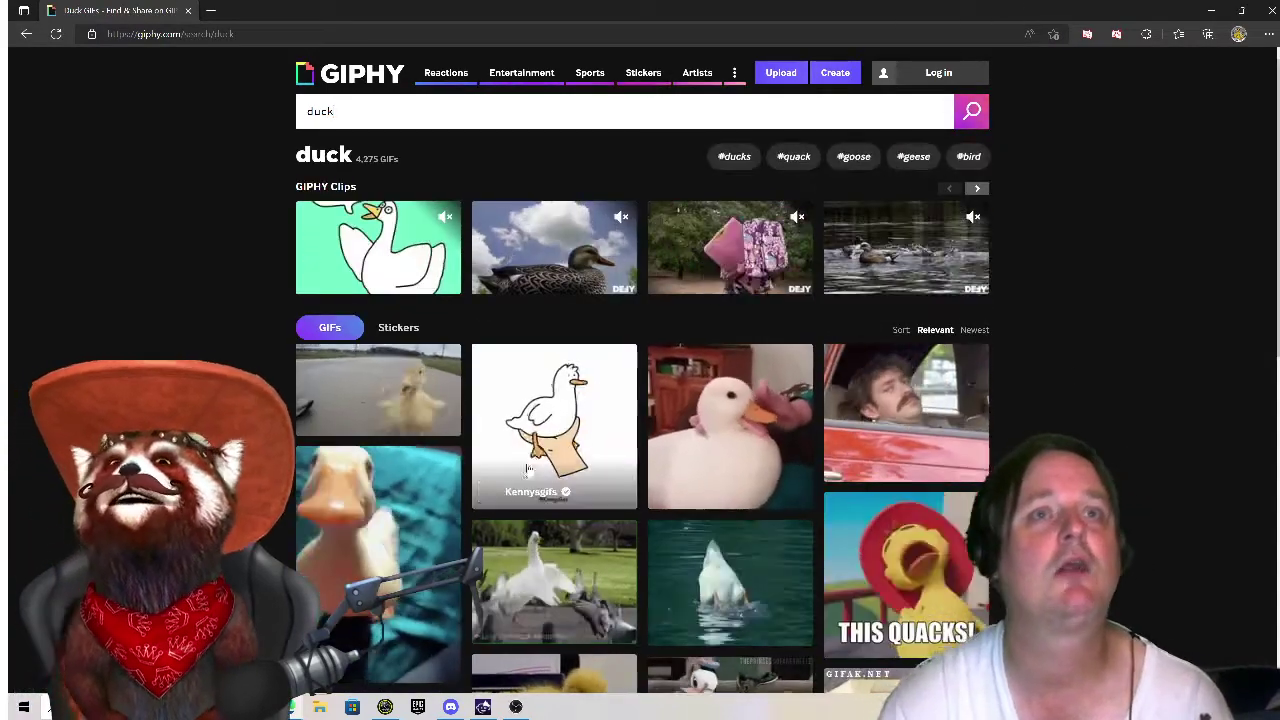
left_click(535, 456)
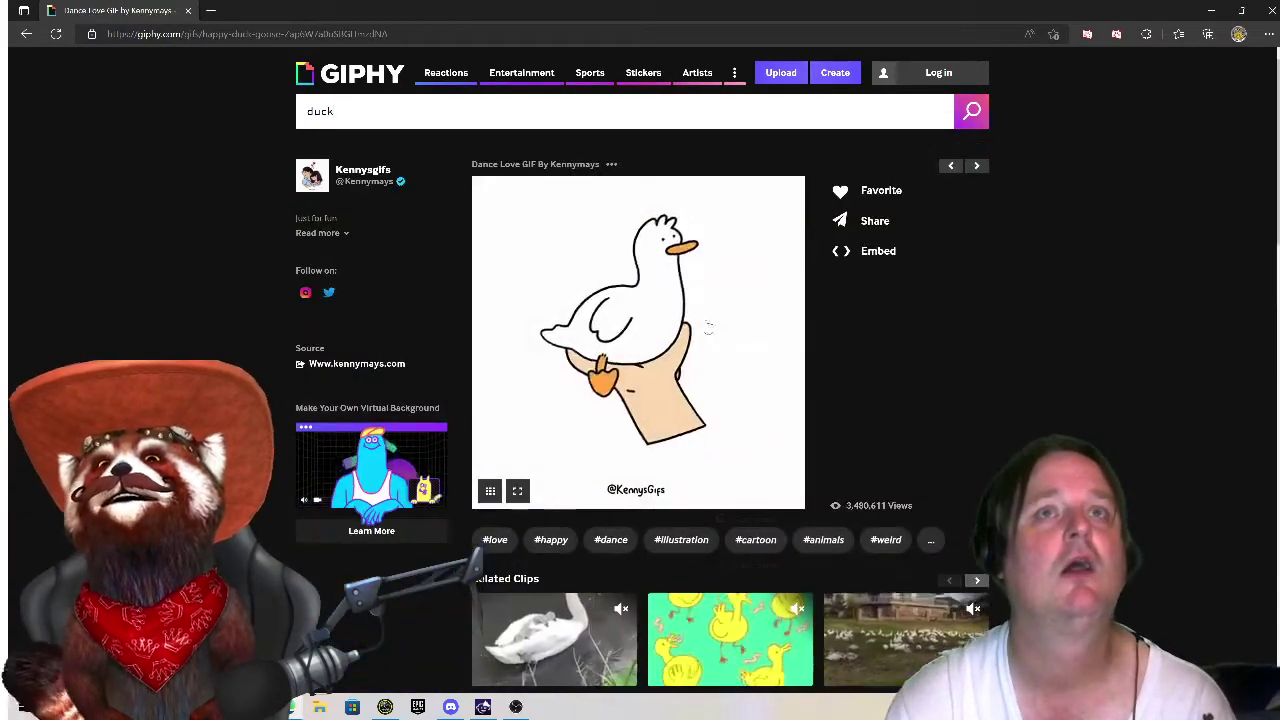
right_click(707, 326)
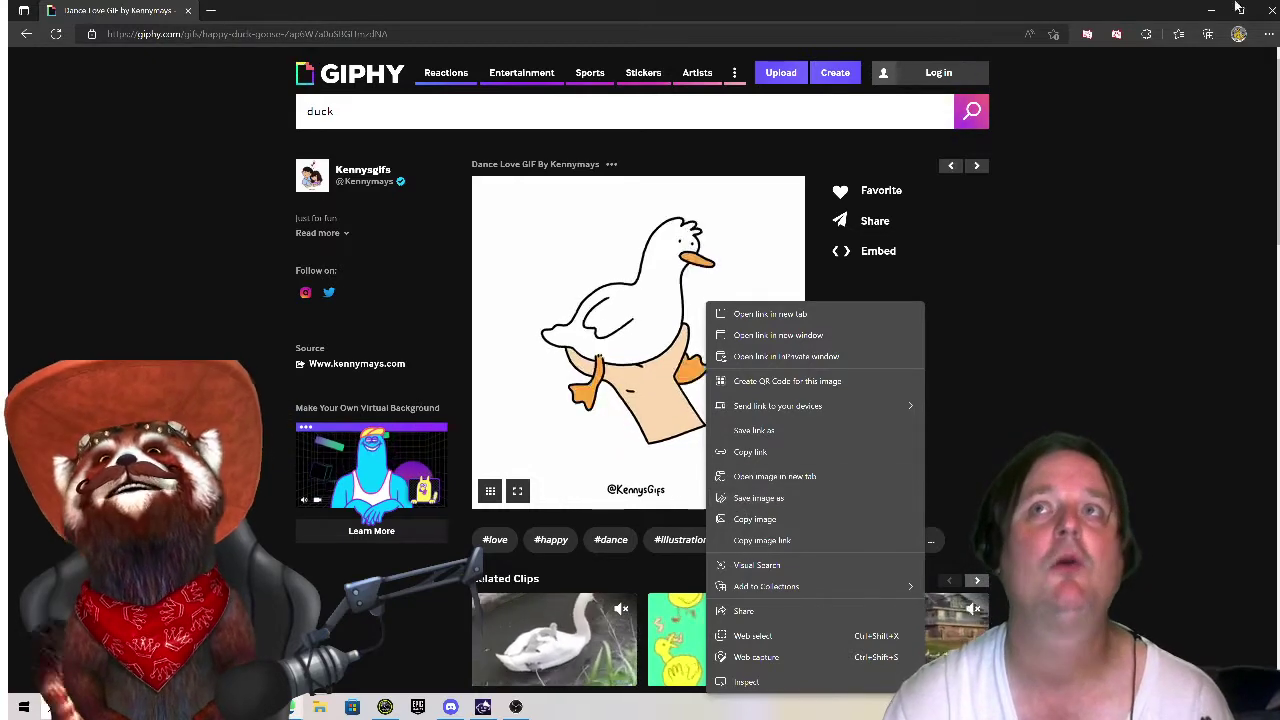
Open the Blerp audio clips favorite, view its page for creating a new Blerp, and return to Triggerfyre without the favorites list
left_click(1178, 37)
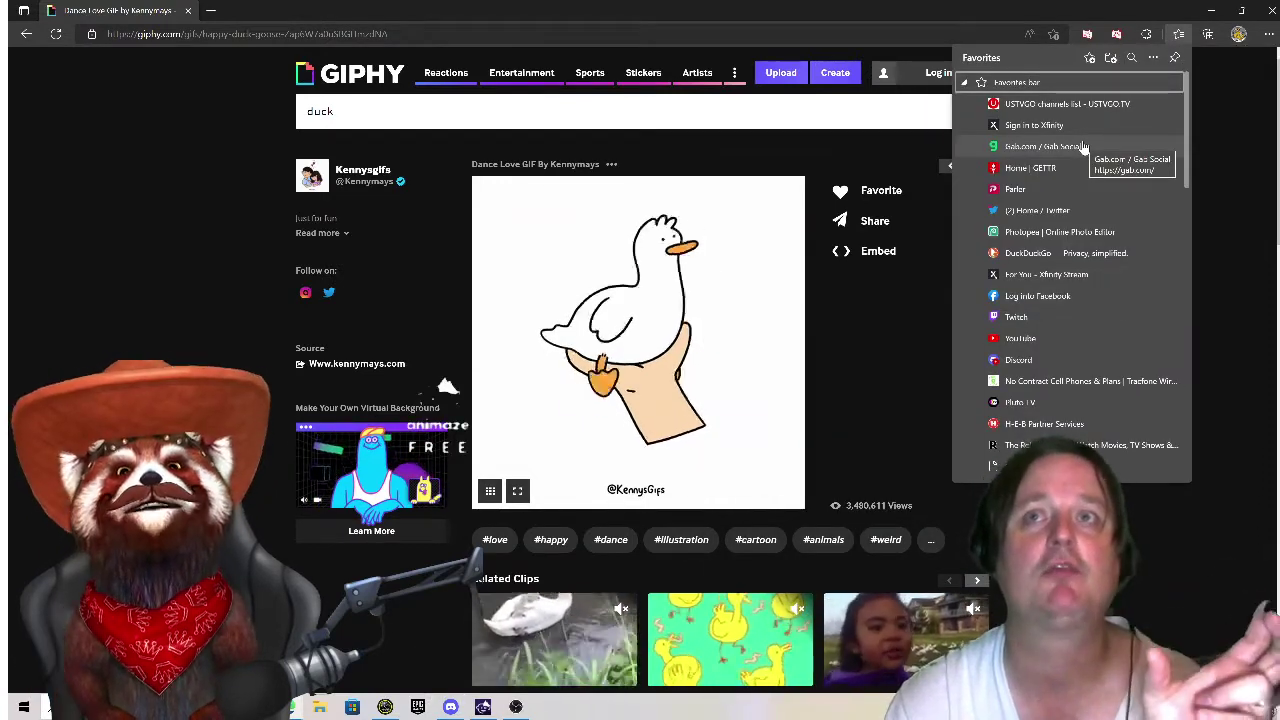
scroll(1060, 200, "down", 10)
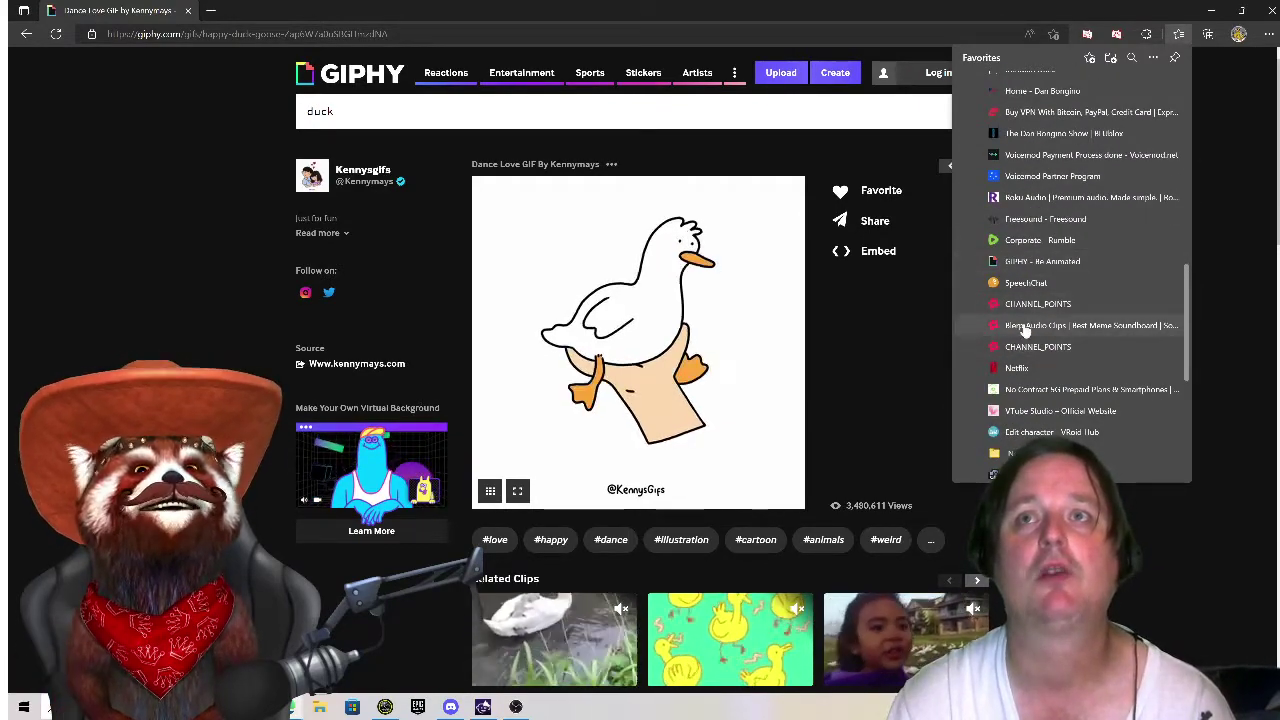
left_click(1022, 326)
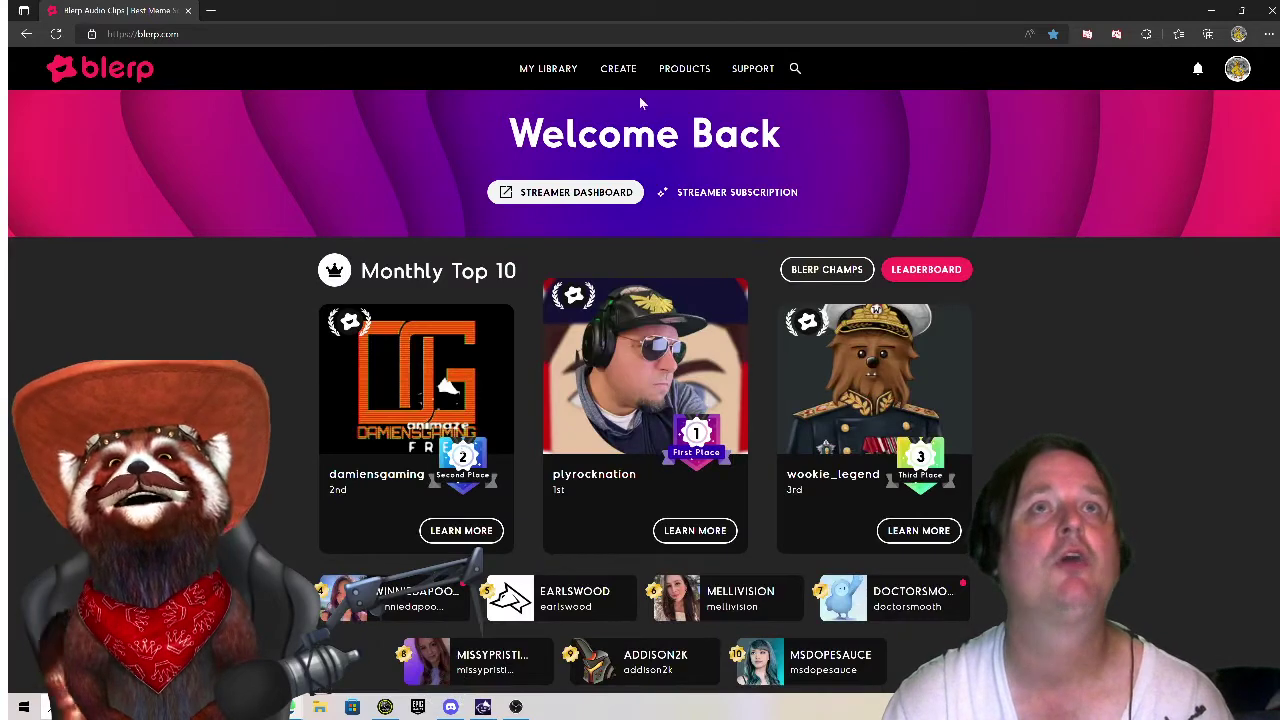
mouse_move(617, 72)
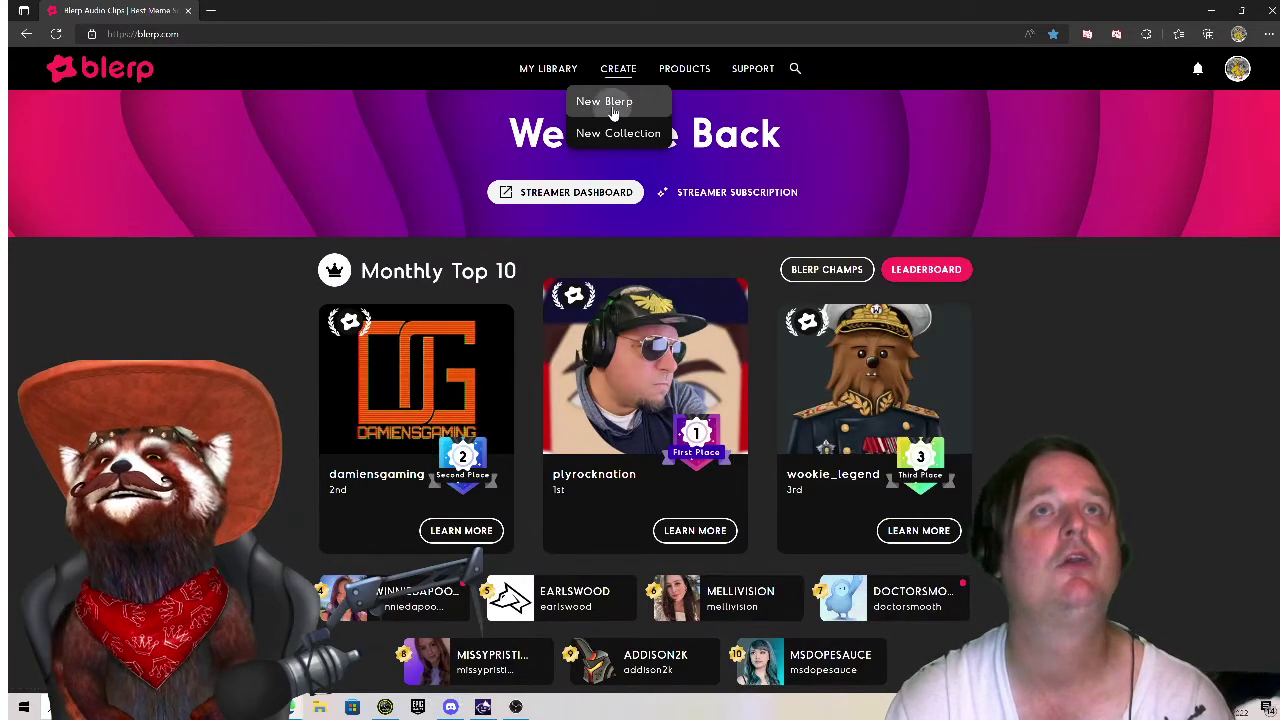
left_click(614, 108)
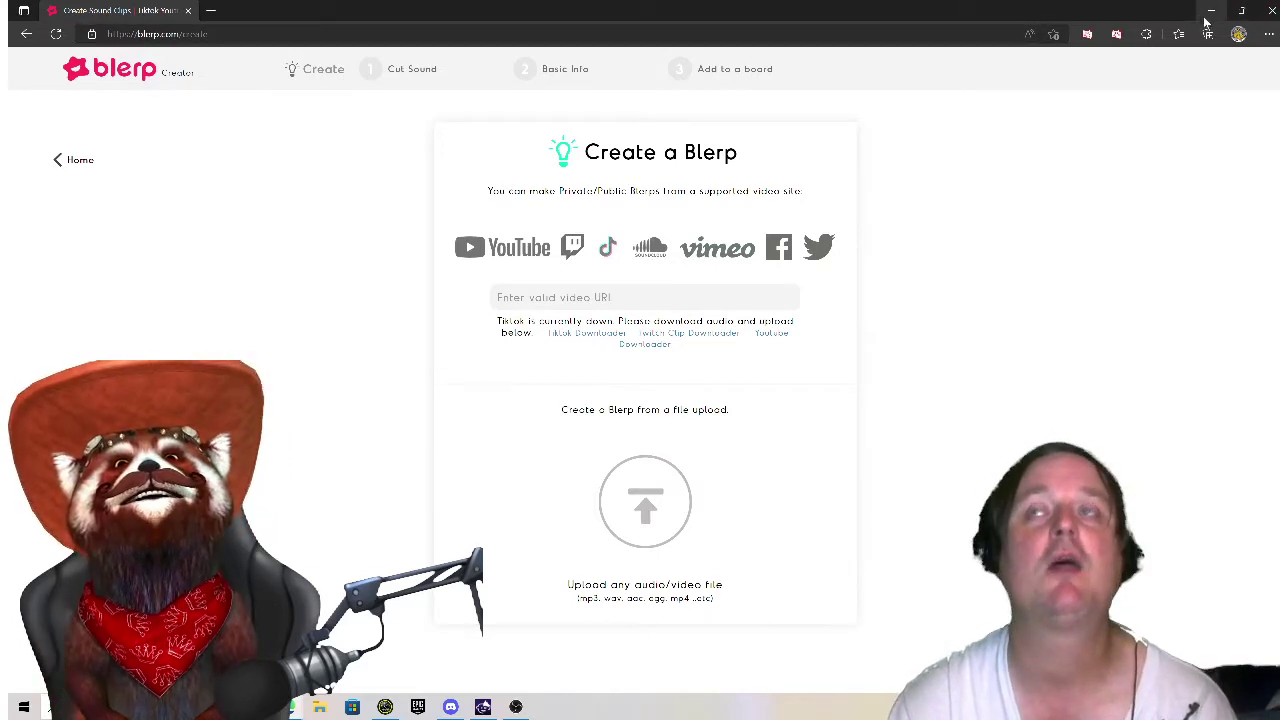
left_click(1271, 11)
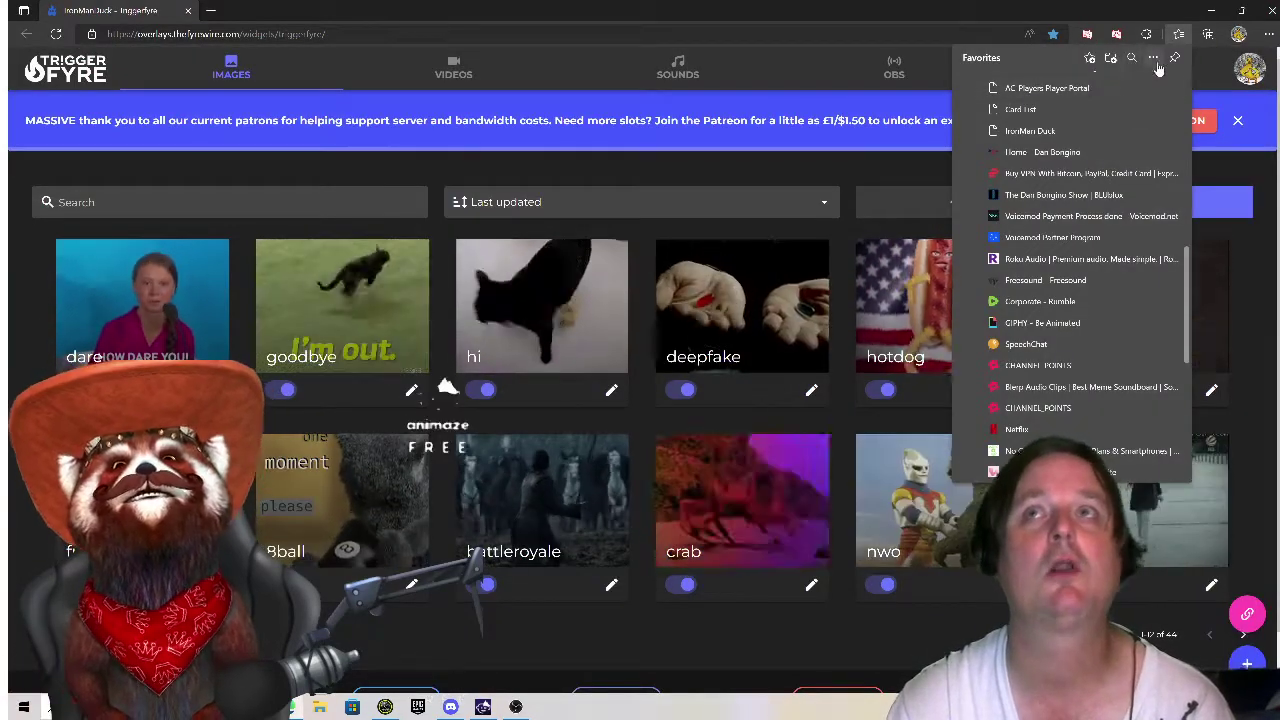
left_click(1179, 34)
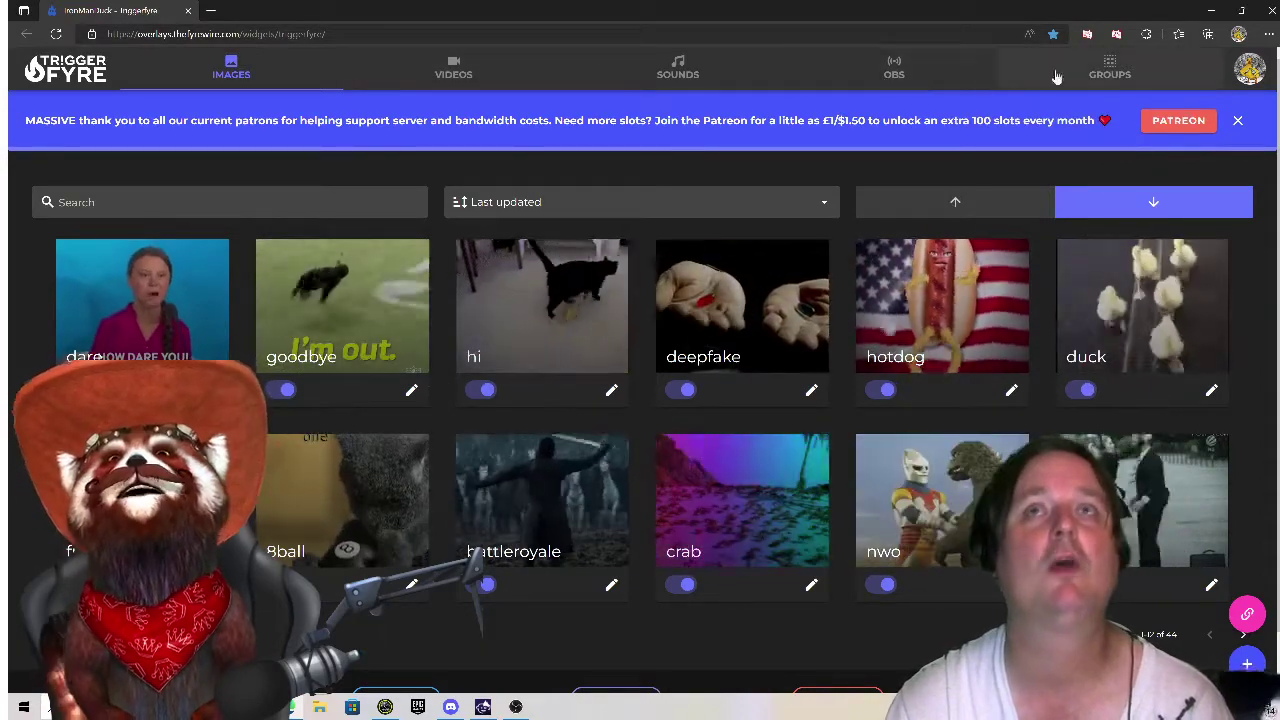
Review the sound, video and OBS triggers, and inspect the settings of the har OBS trigger without saving
left_click(679, 82)
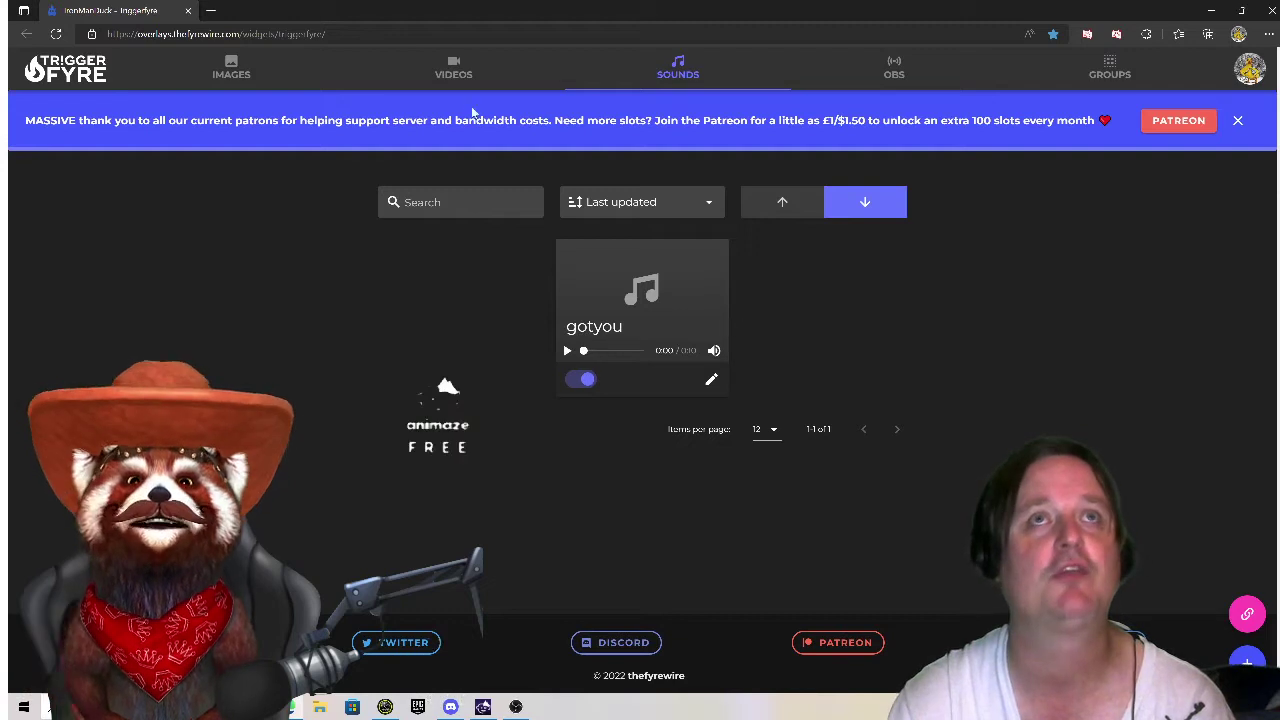
left_click(453, 77)
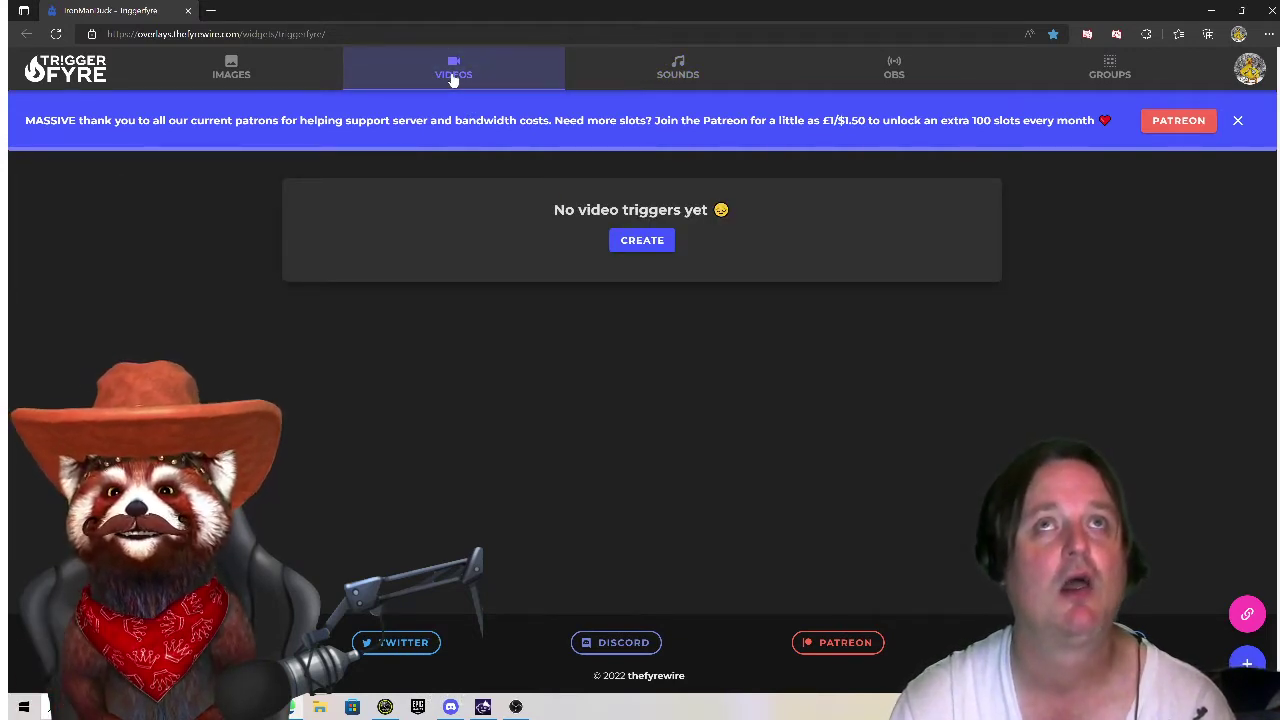
left_click(914, 74)
scroll(352, 337, "down", 2)
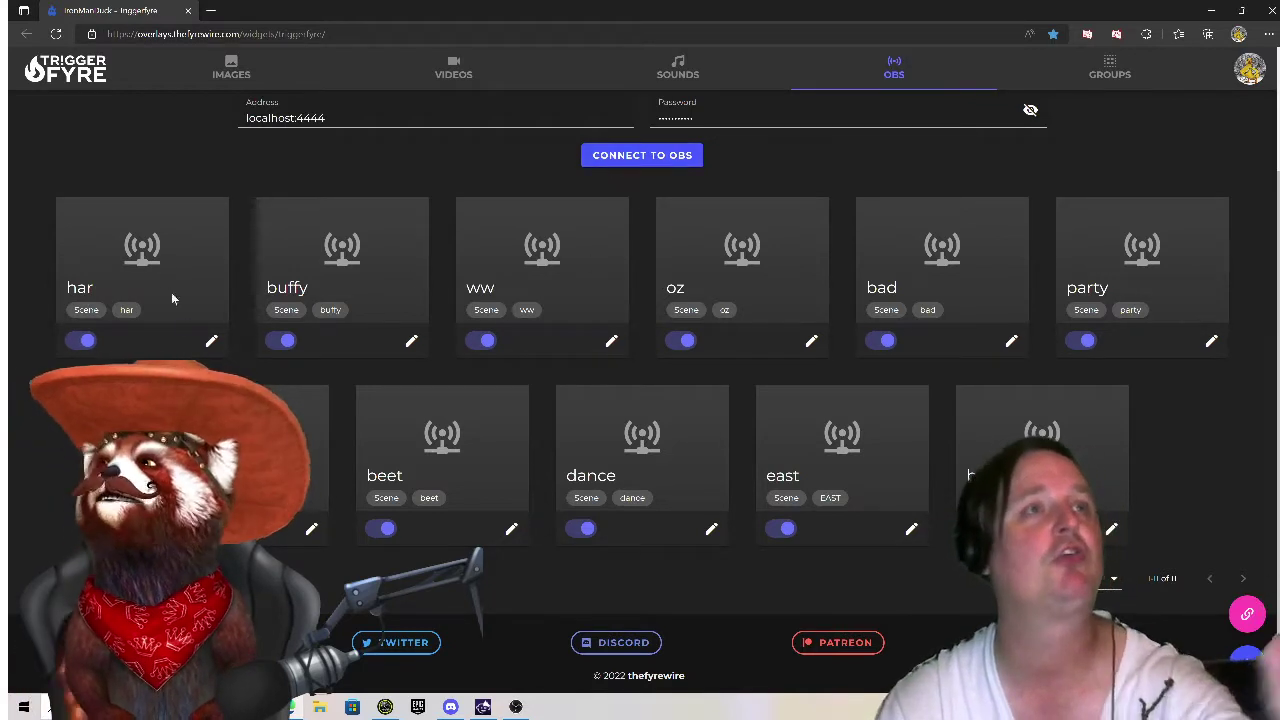
left_click(210, 341)
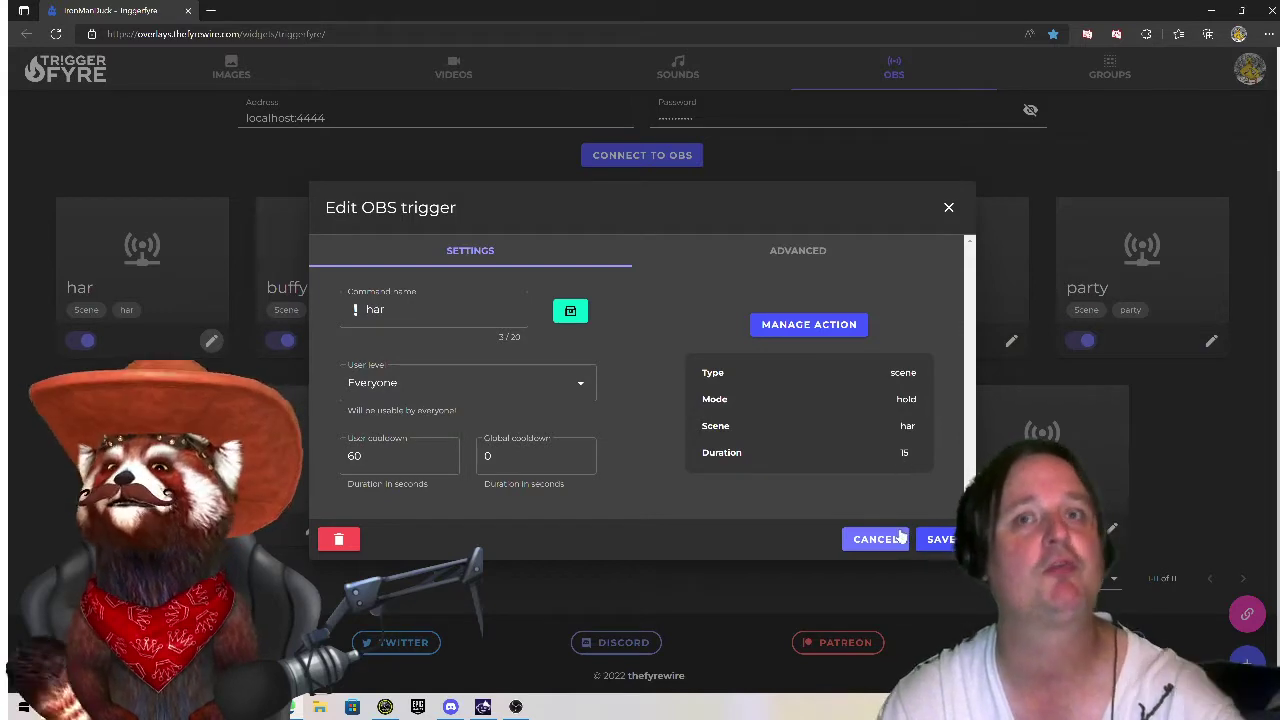
left_click(876, 540)
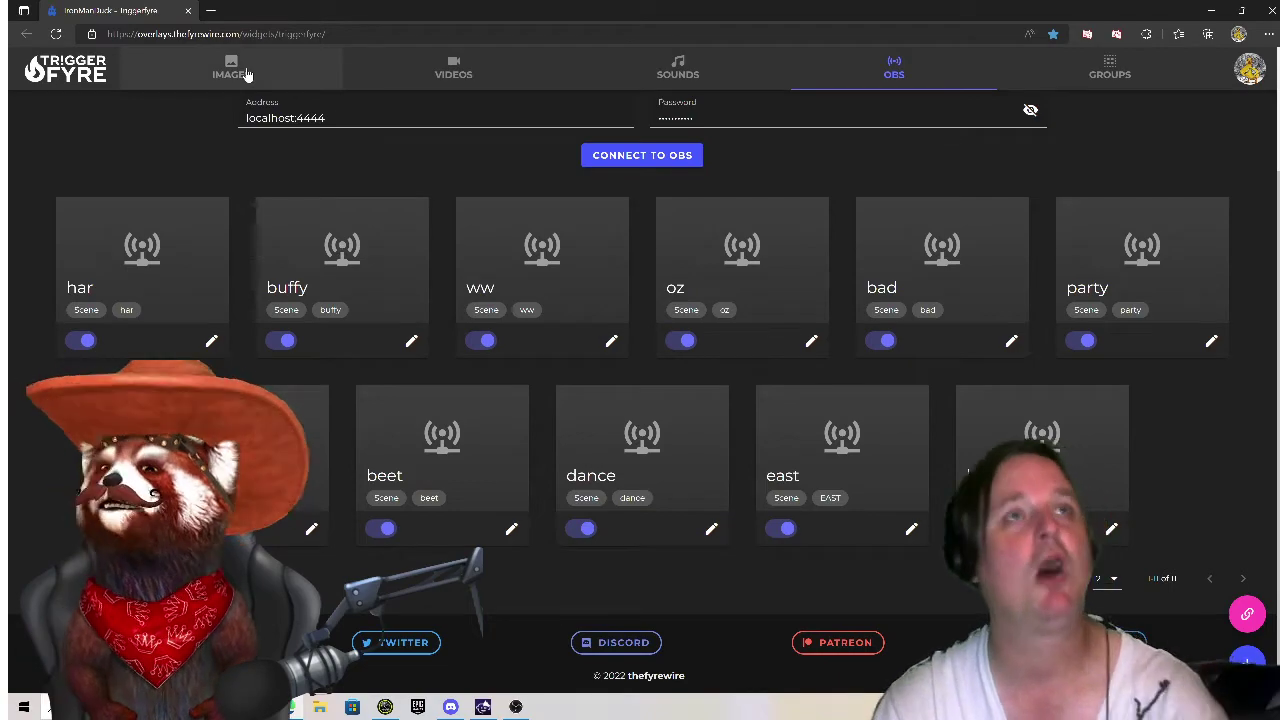
Start a new image trigger with the command name fu and link it to the custom Twitch reward !fu, leaving Allow command off
left_click(232, 68)
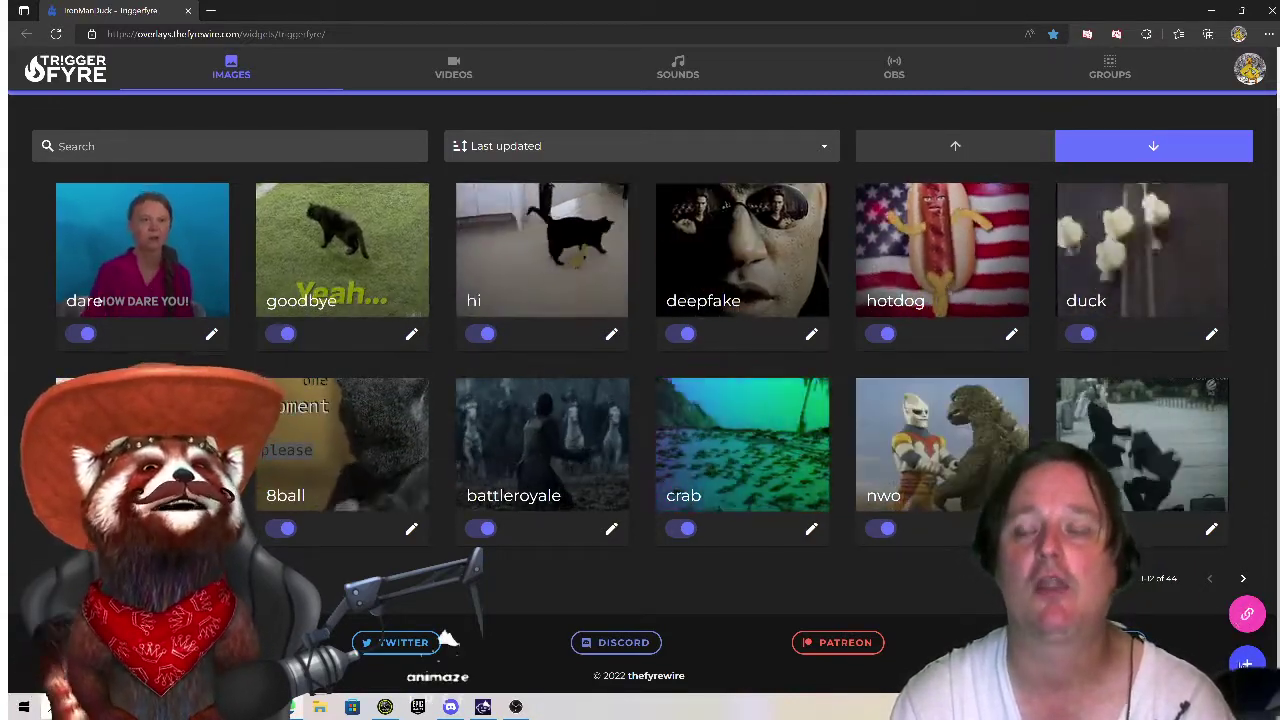
left_click(1247, 662)
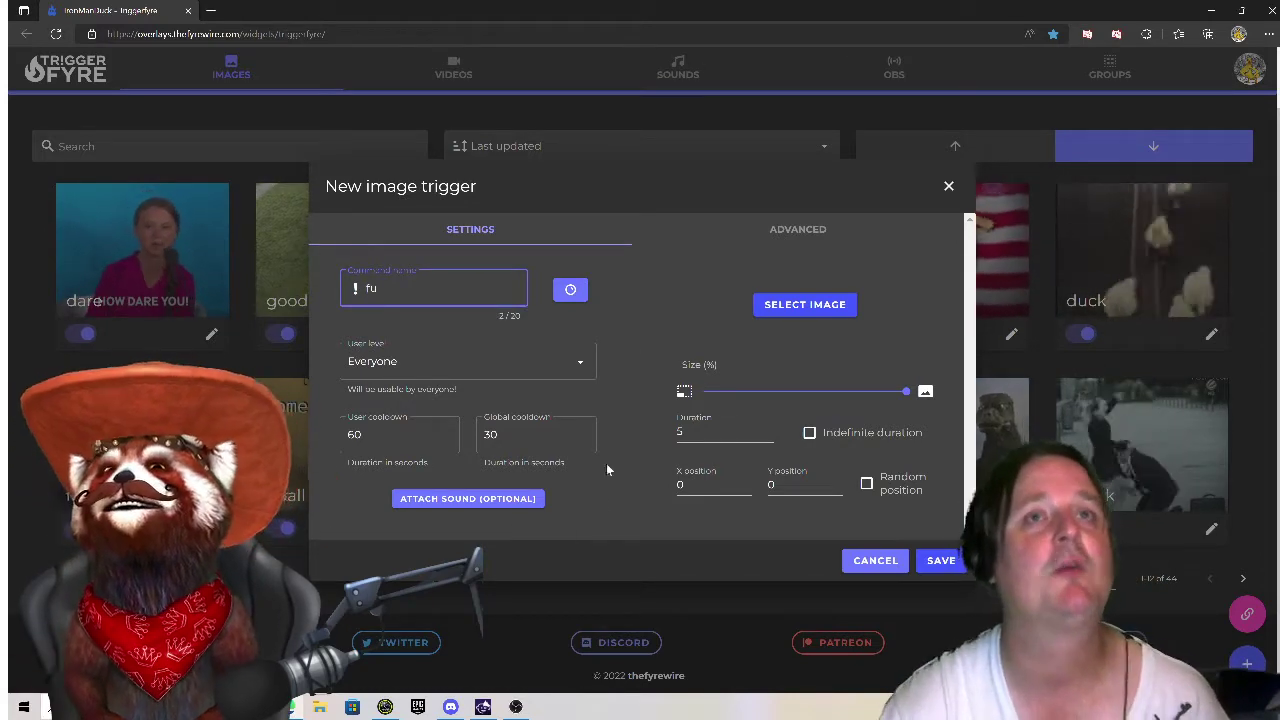
left_click(568, 299)
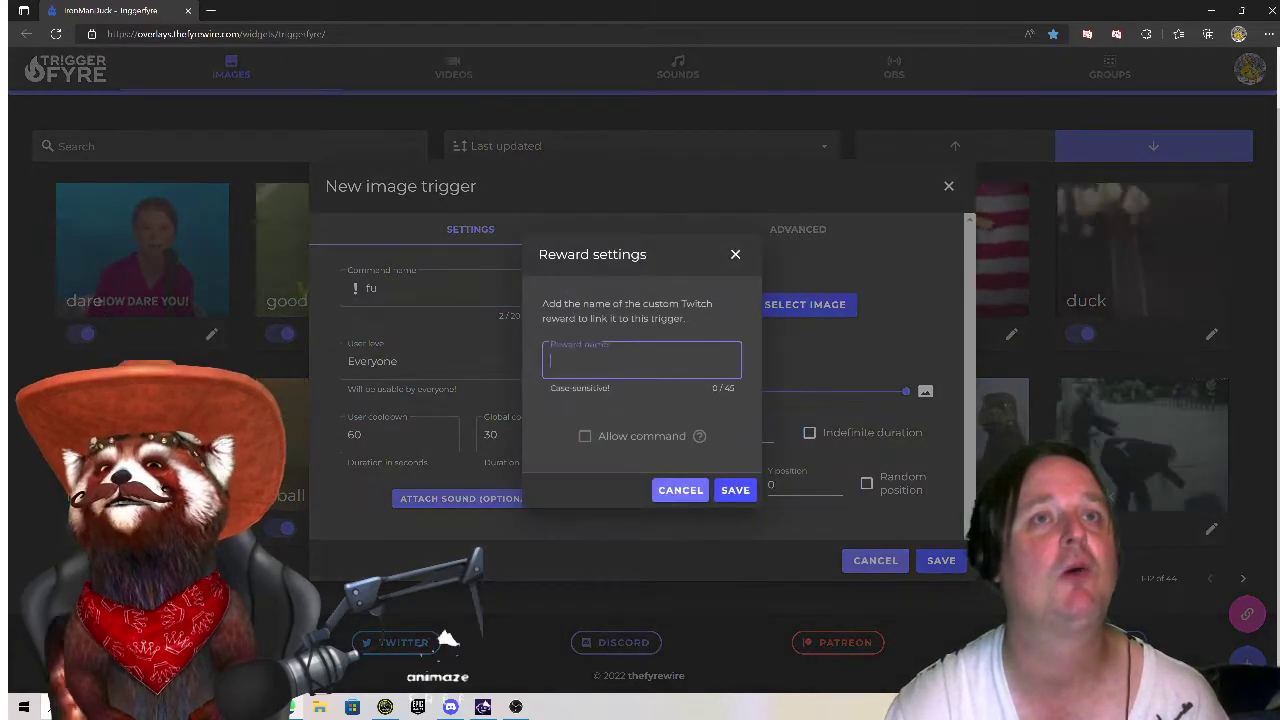
type("fu")
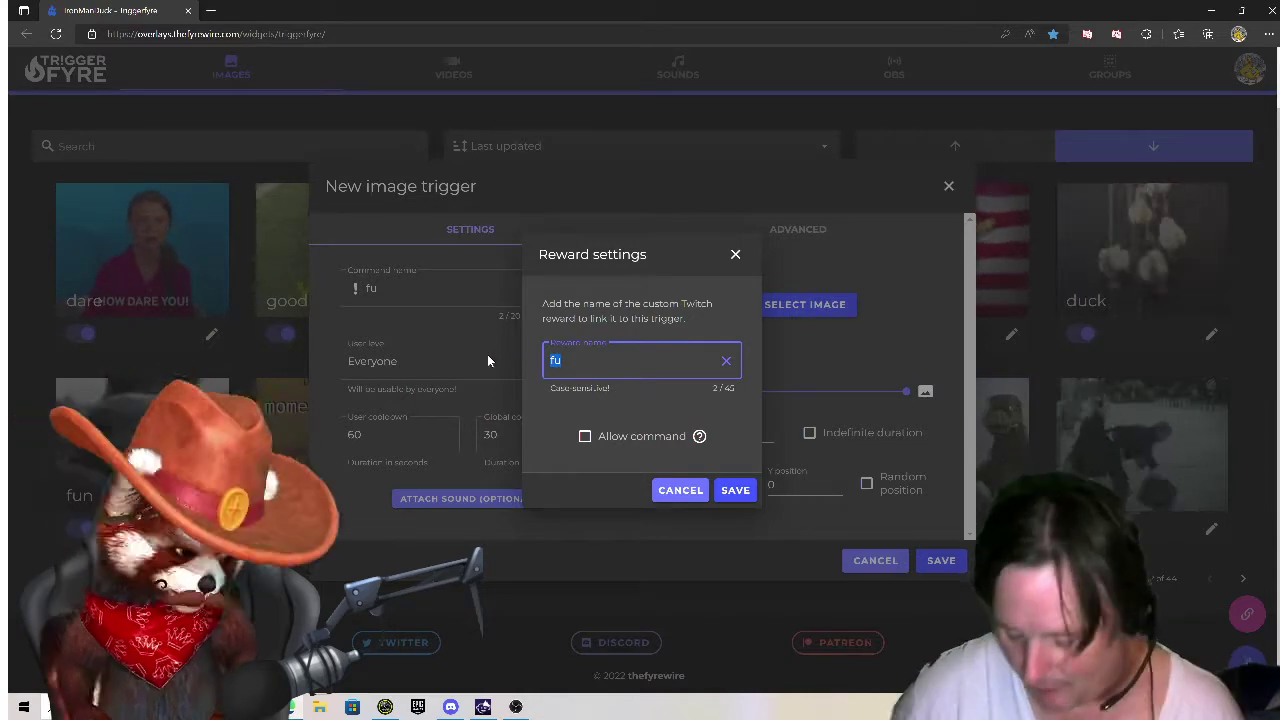
type("!")
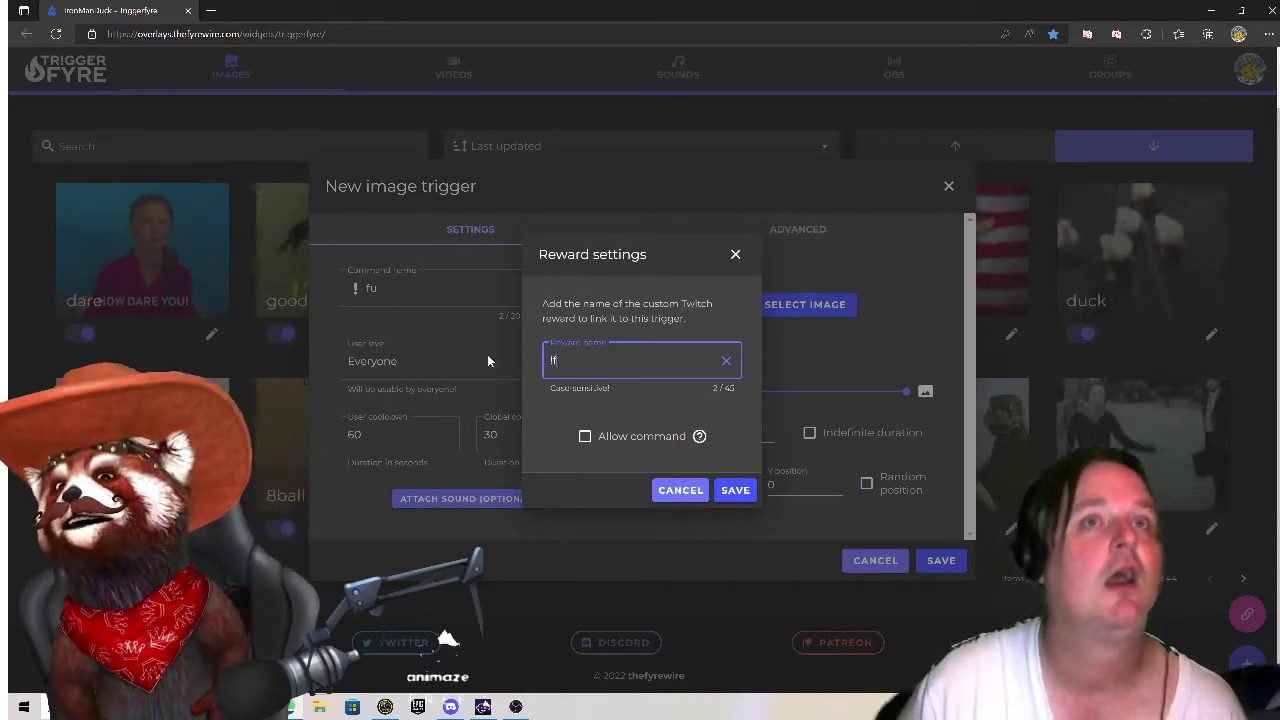
type("fu")
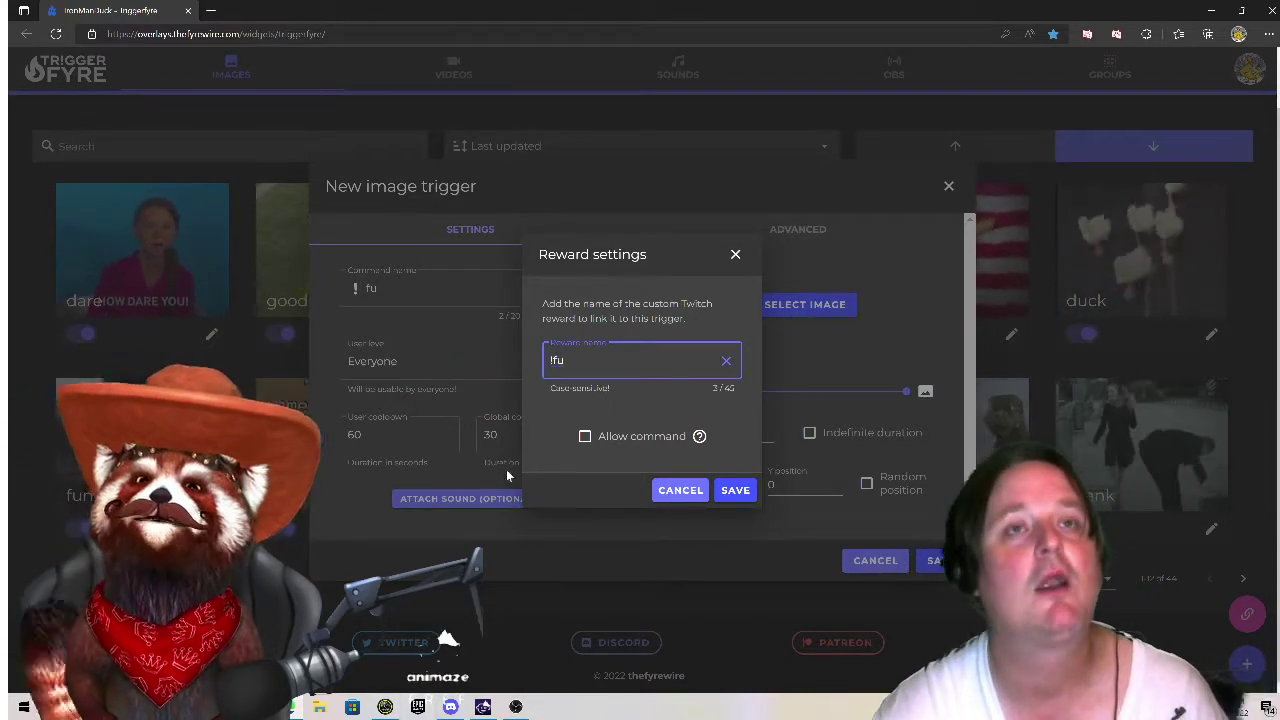
left_click(584, 437)
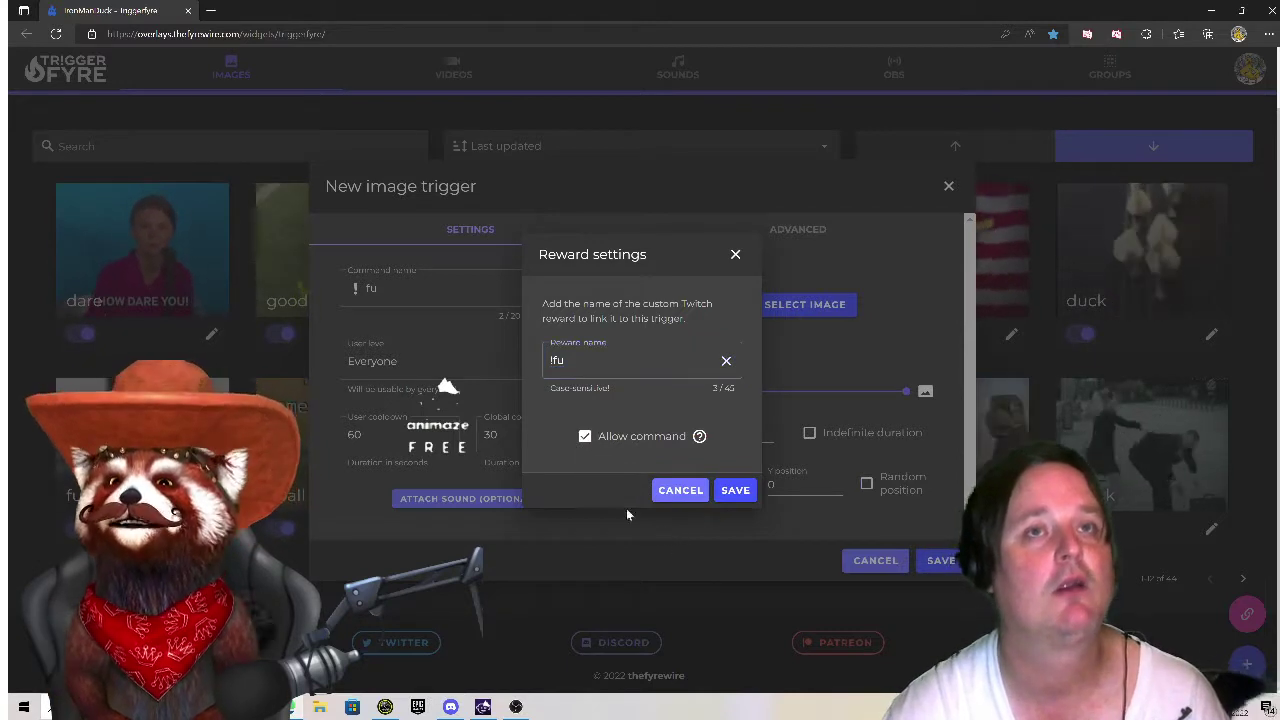
left_click(584, 437)
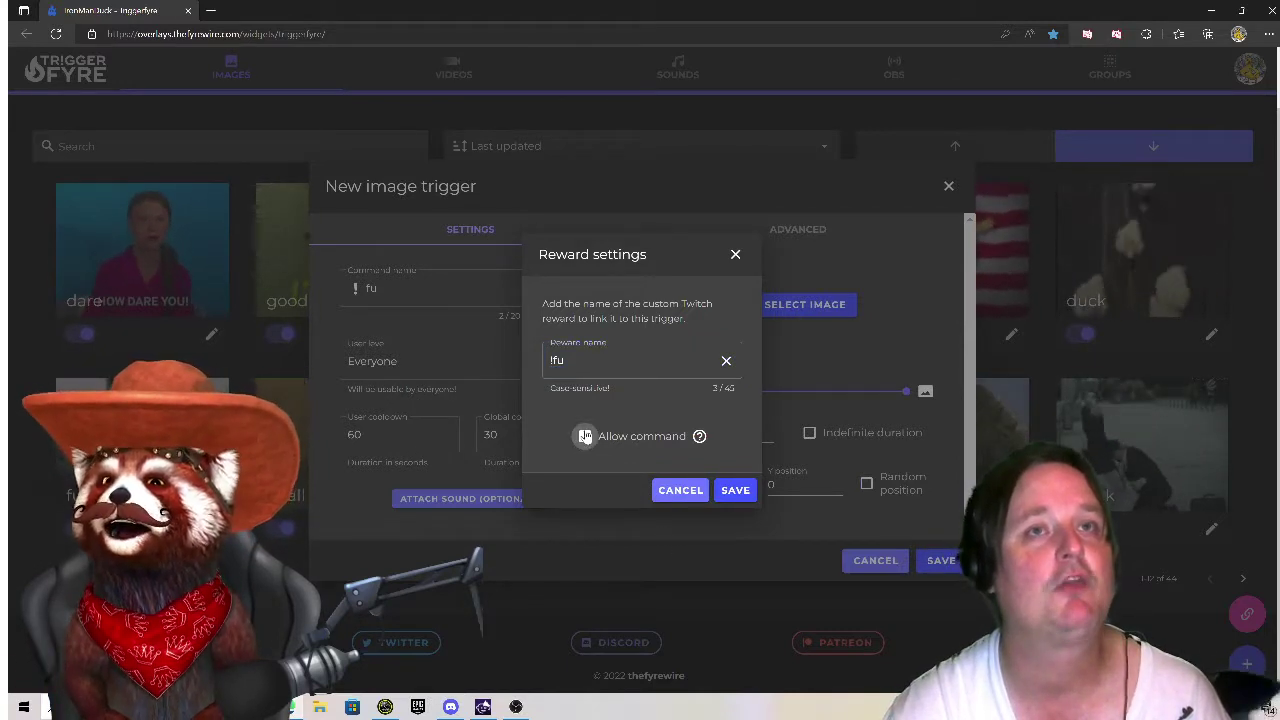
left_click(748, 490)
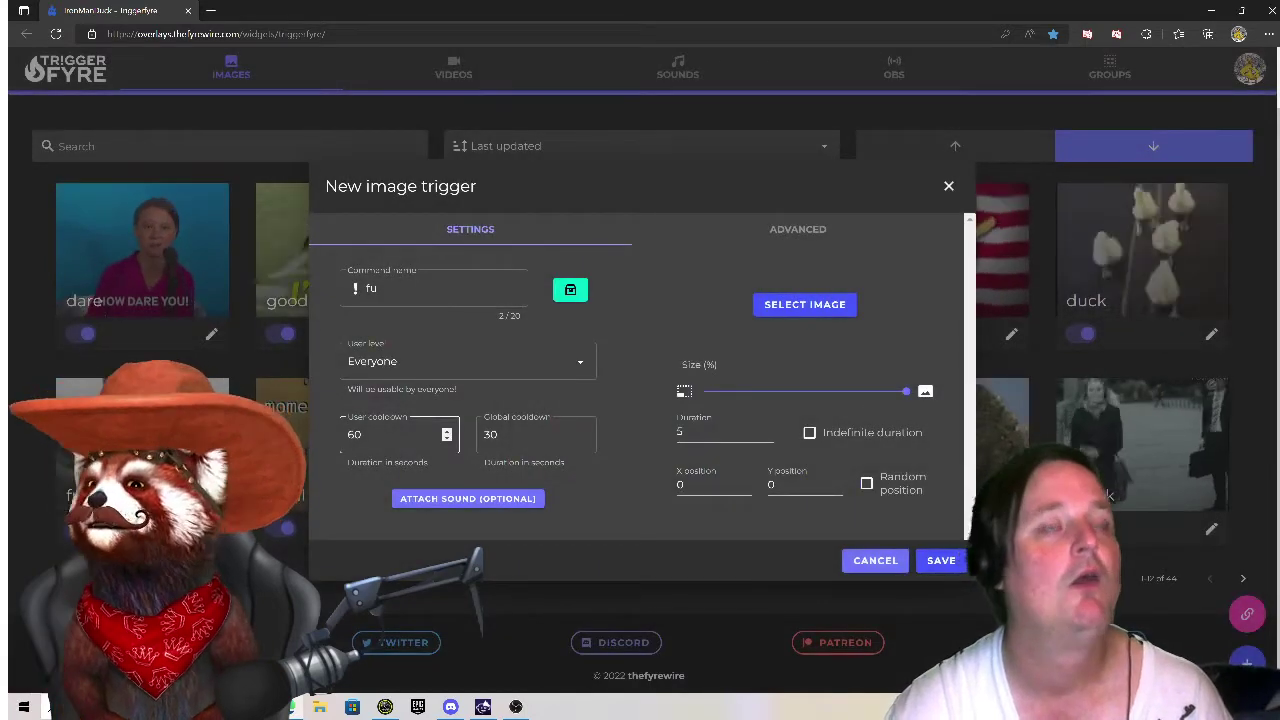
Upload the f k you GIF from the duck emotes folder and select it as the trigger's image
left_click_drag(375, 434, 328, 442)
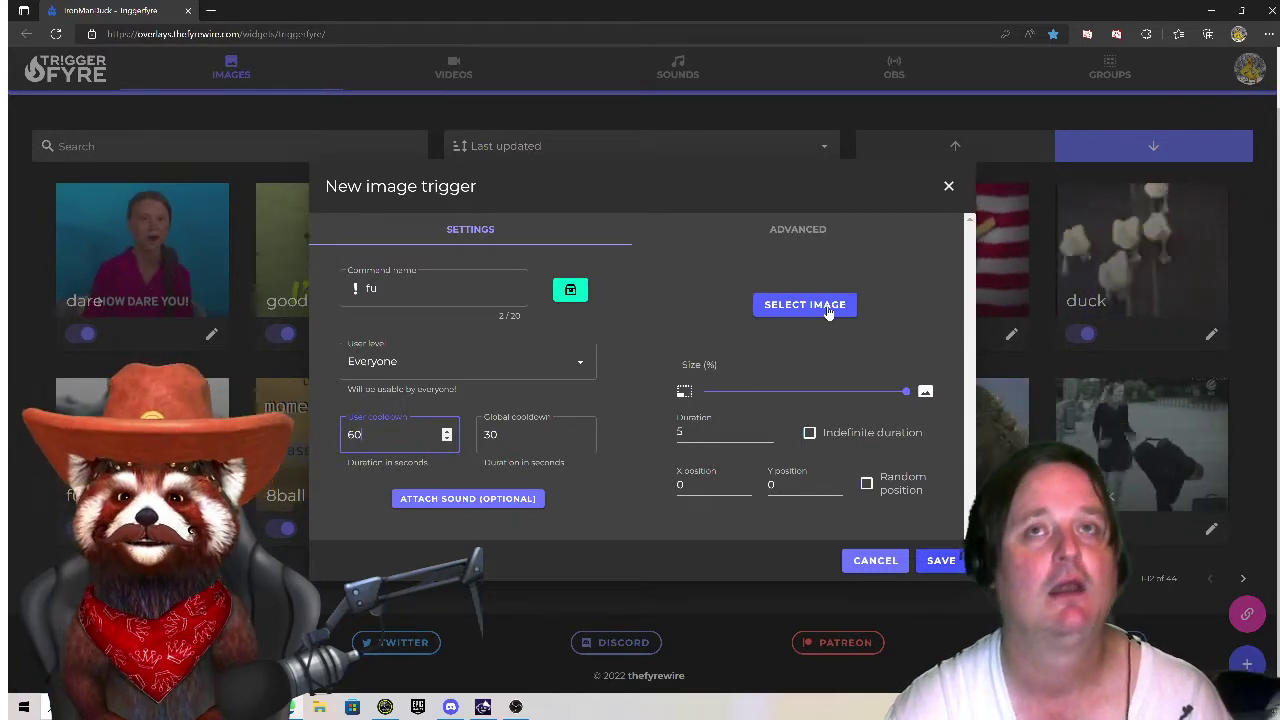
left_click(827, 310)
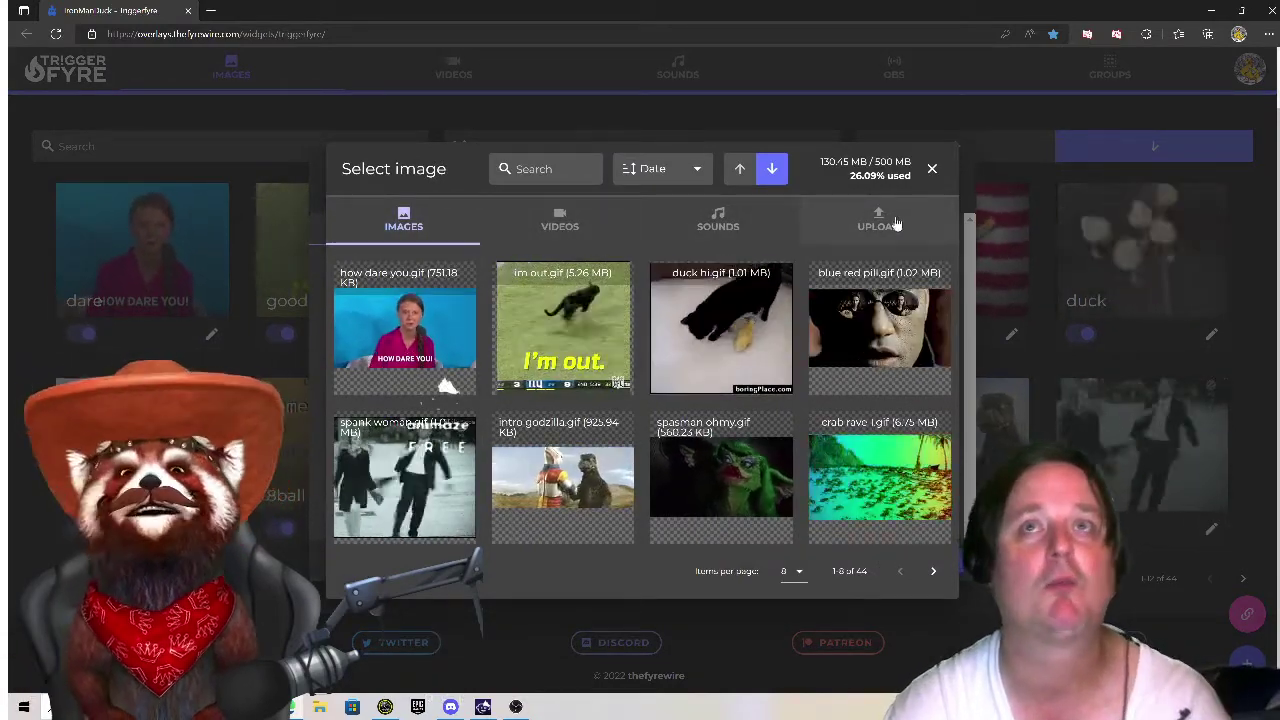
left_click(878, 223)
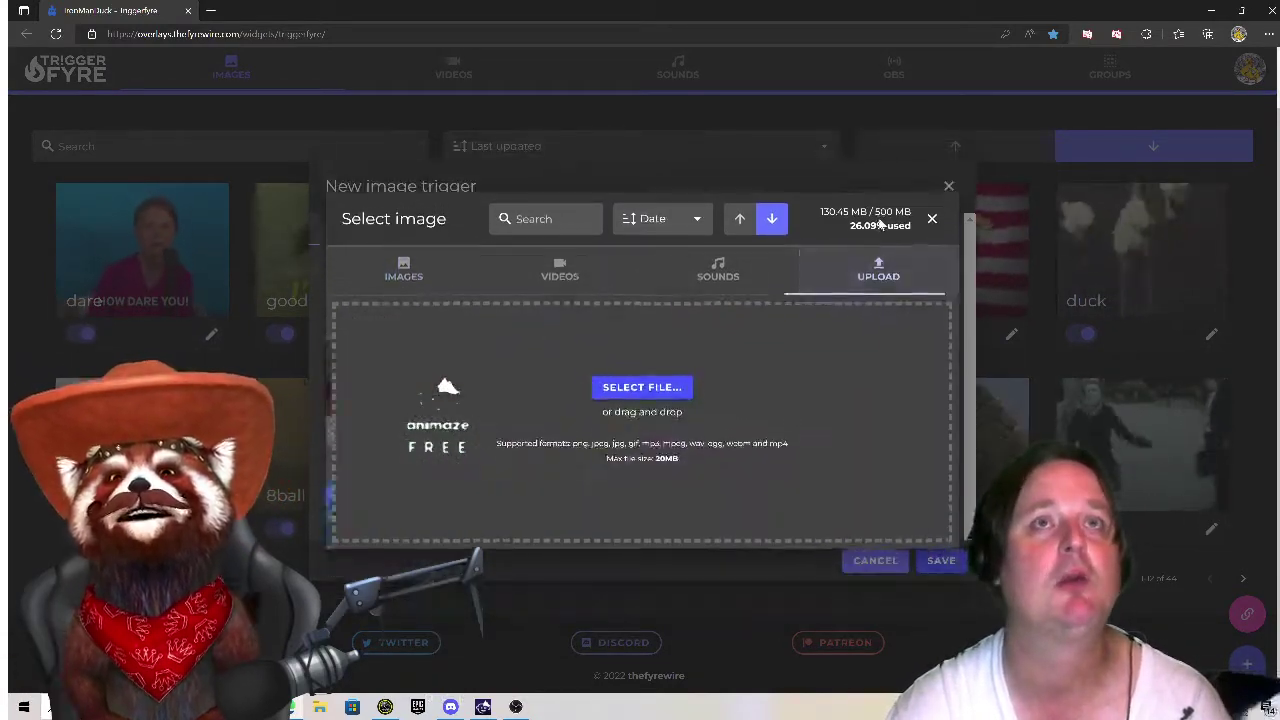
left_click(628, 391)
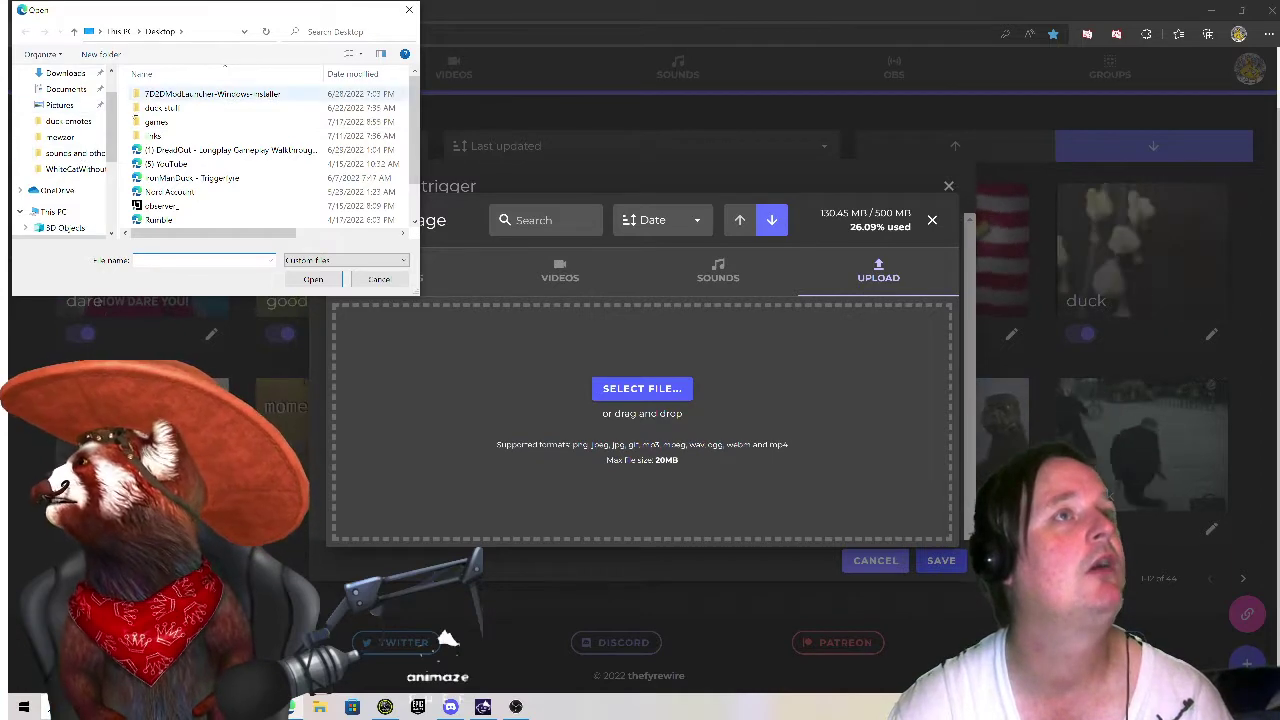
left_click(84, 121)
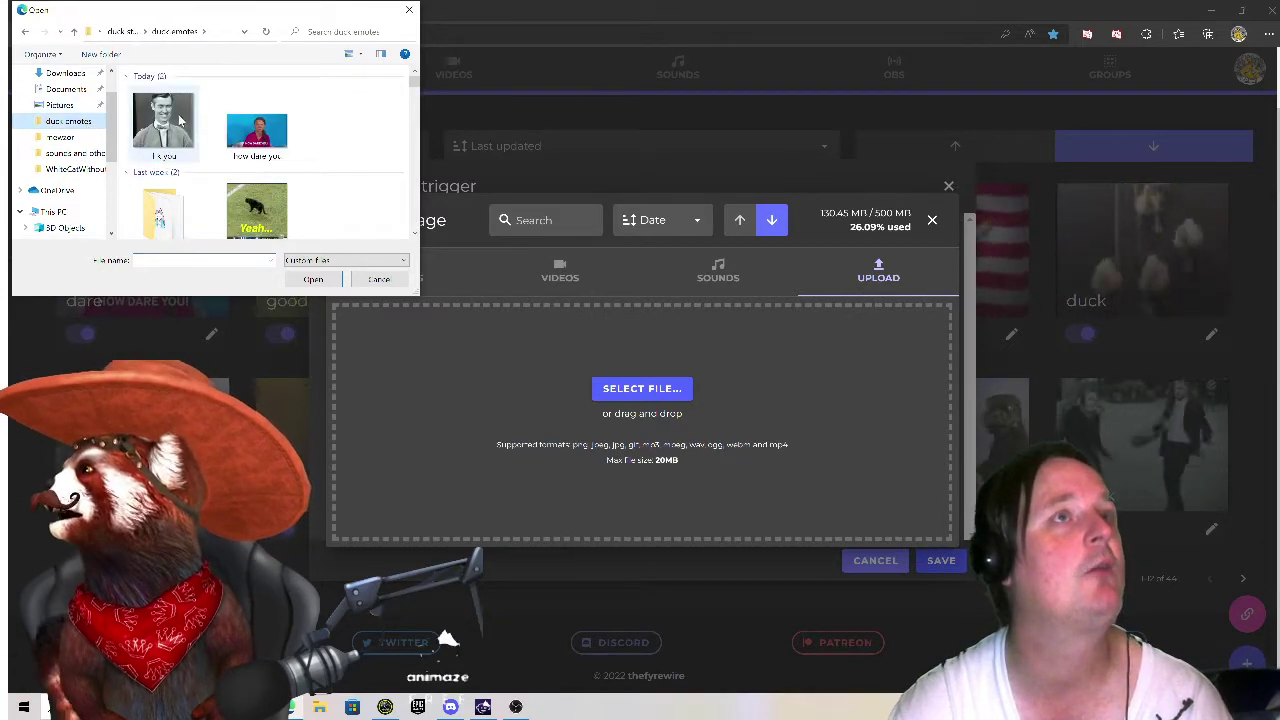
left_click(179, 121)
left_click(298, 281)
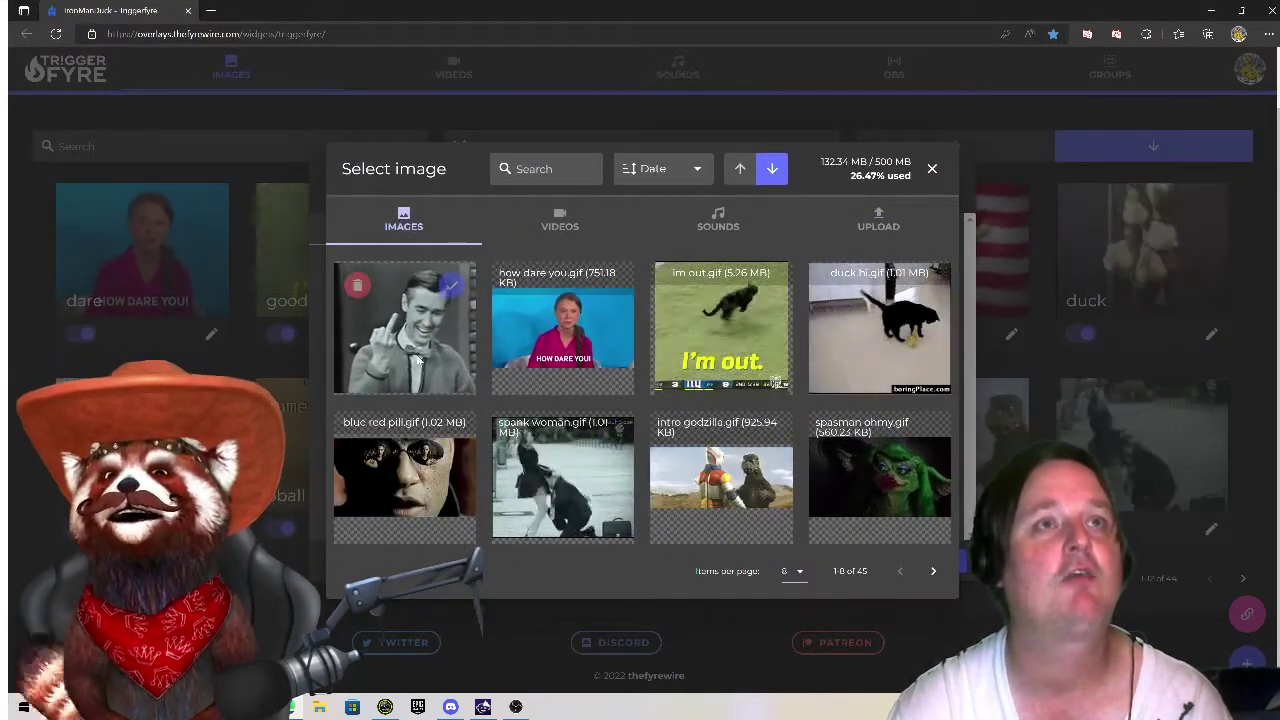
left_click(451, 289)
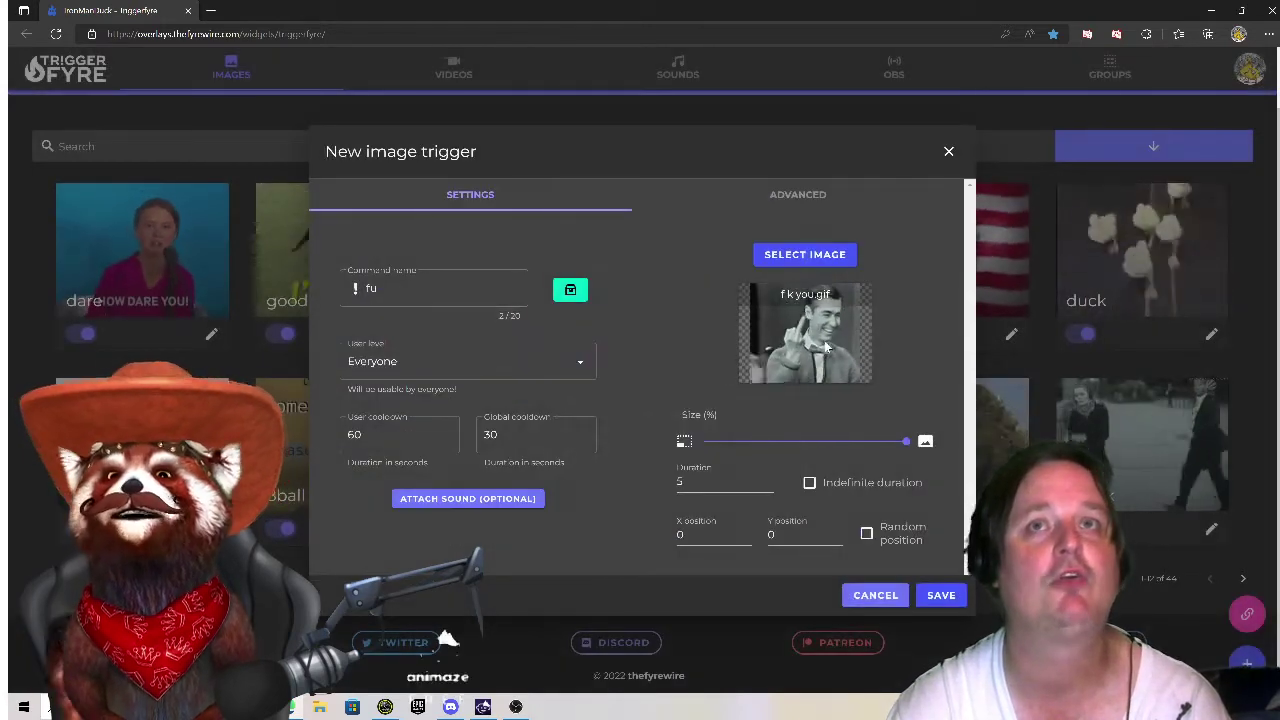
Start uploading a sound to attach to the trigger and open the sounds and other stuff folder
left_click(517, 503)
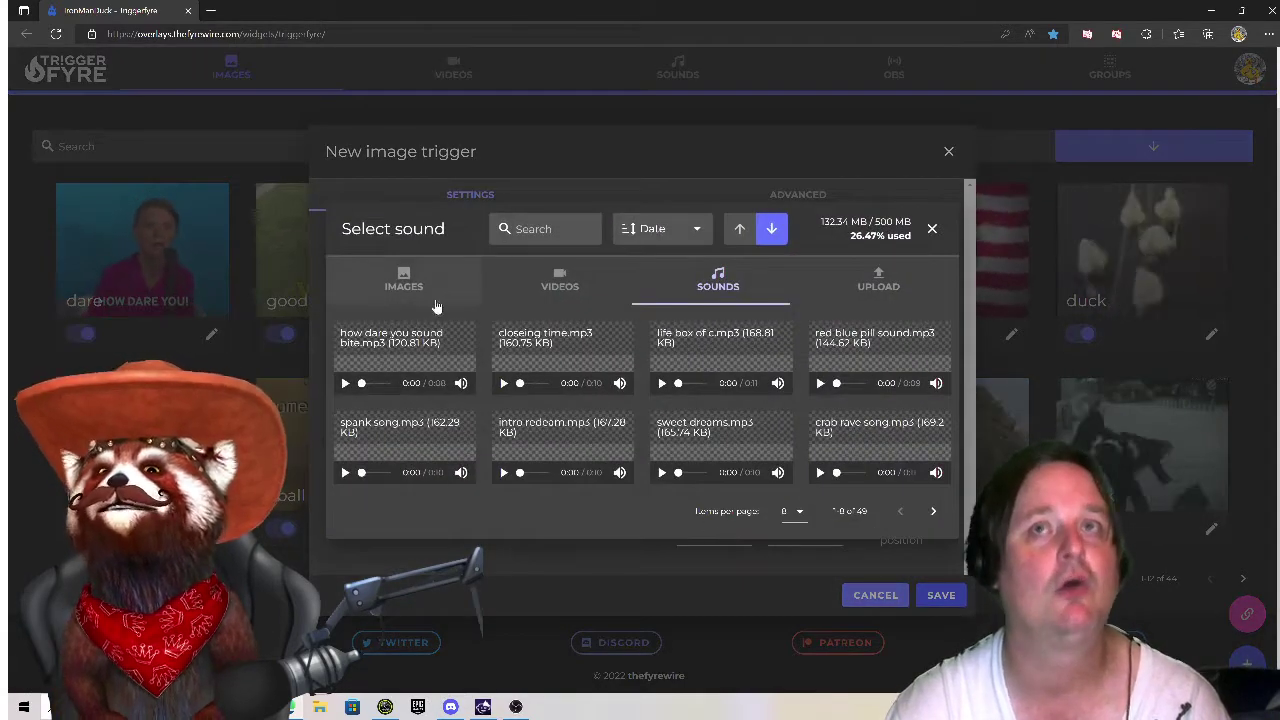
left_click(875, 284)
left_click(663, 392)
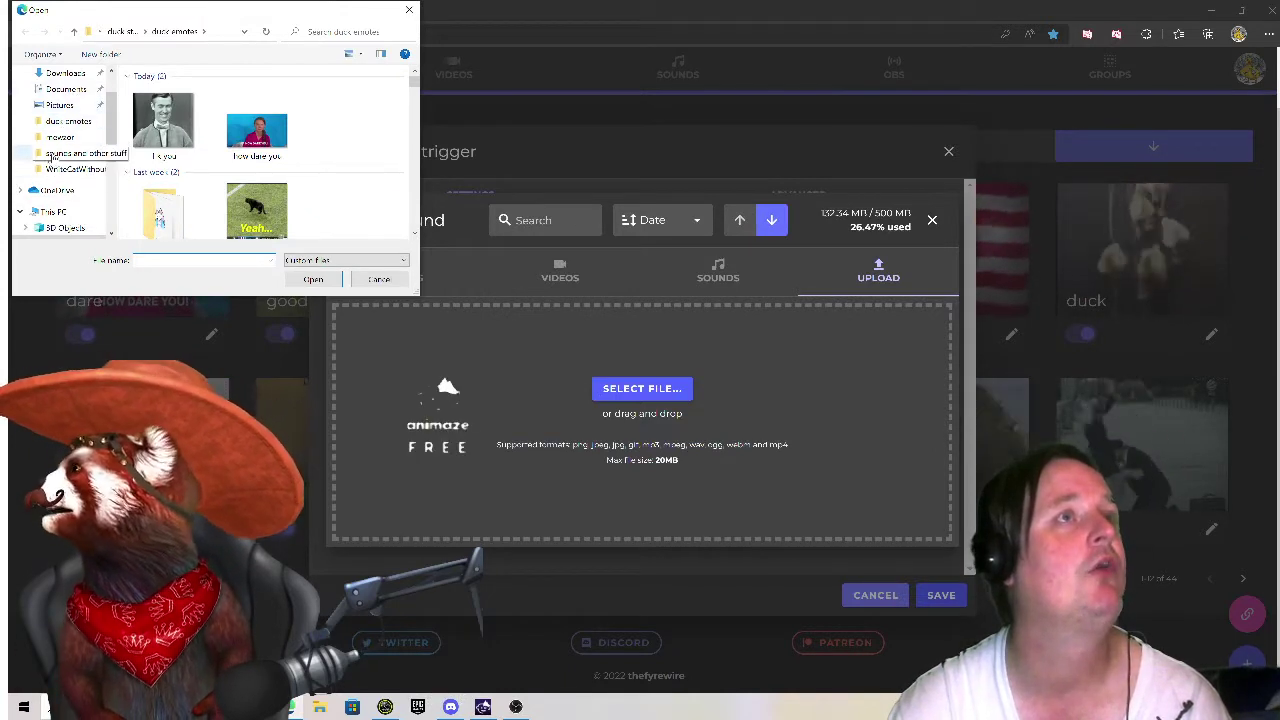
left_click(50, 157)
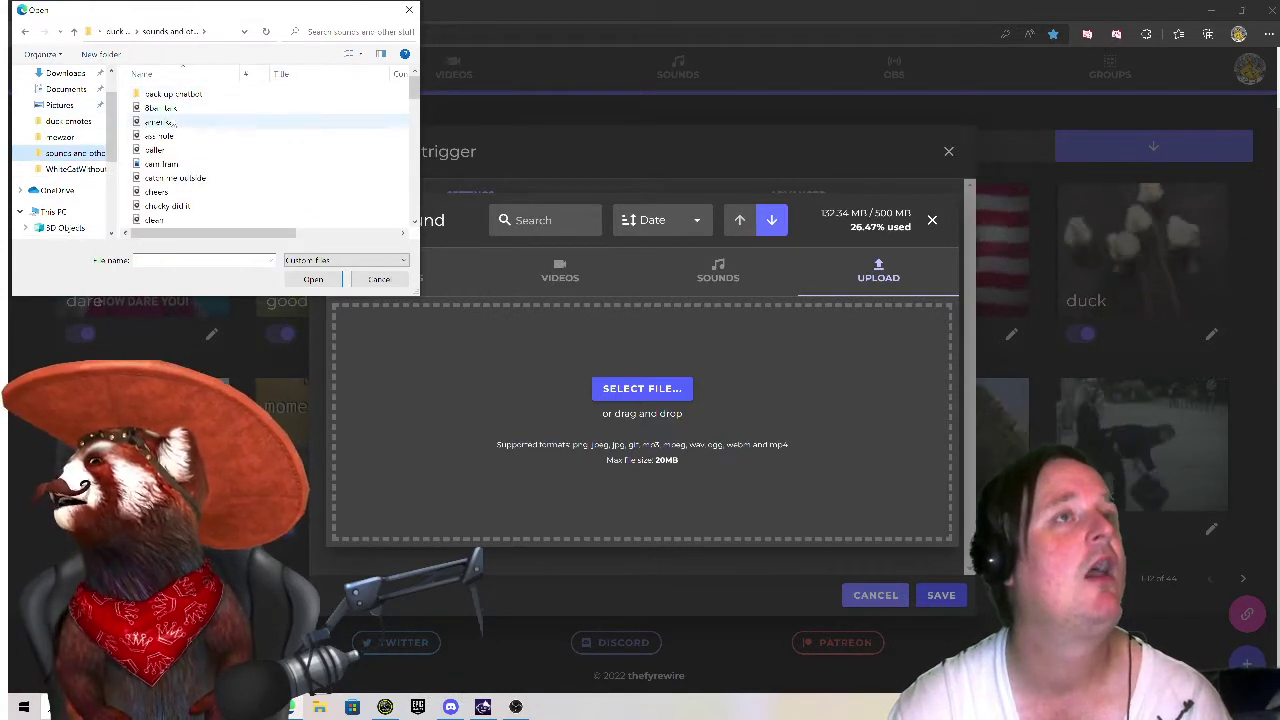
Look through the files in the sounds and other stuff folder for the trigger's matching song
scroll(176, 122, "down", 2)
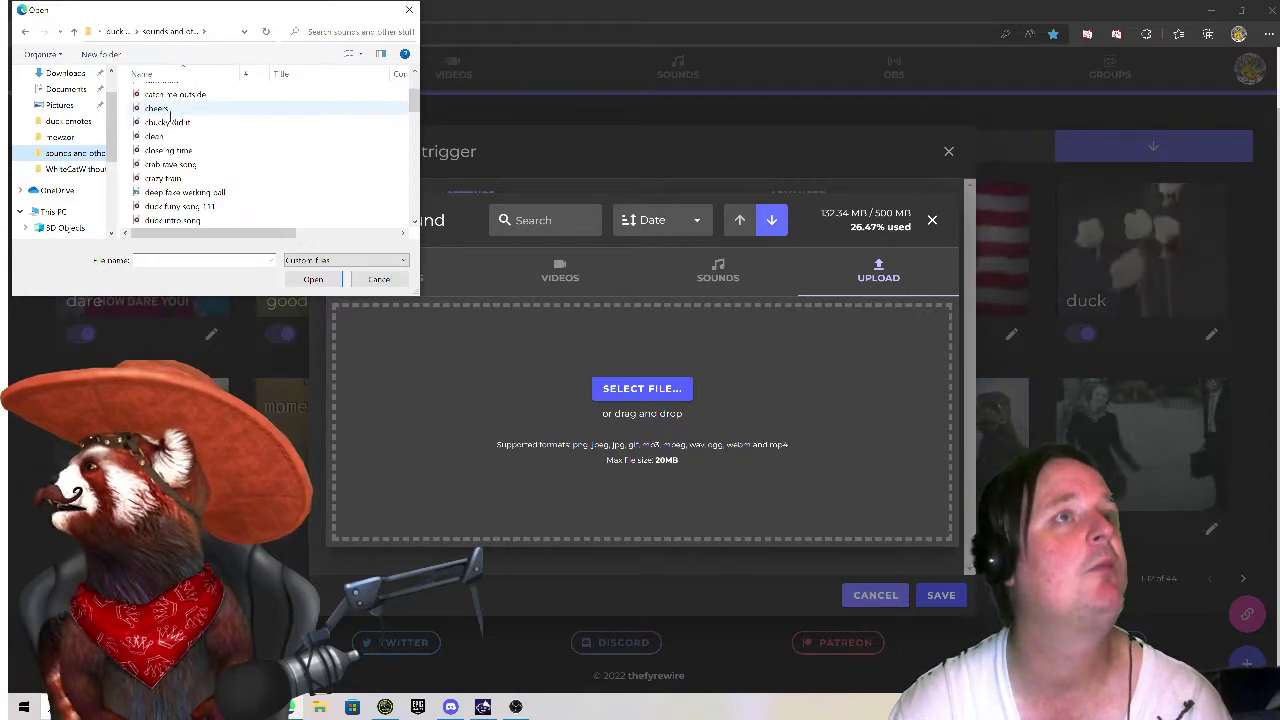
scroll(167, 118, "down", 3)
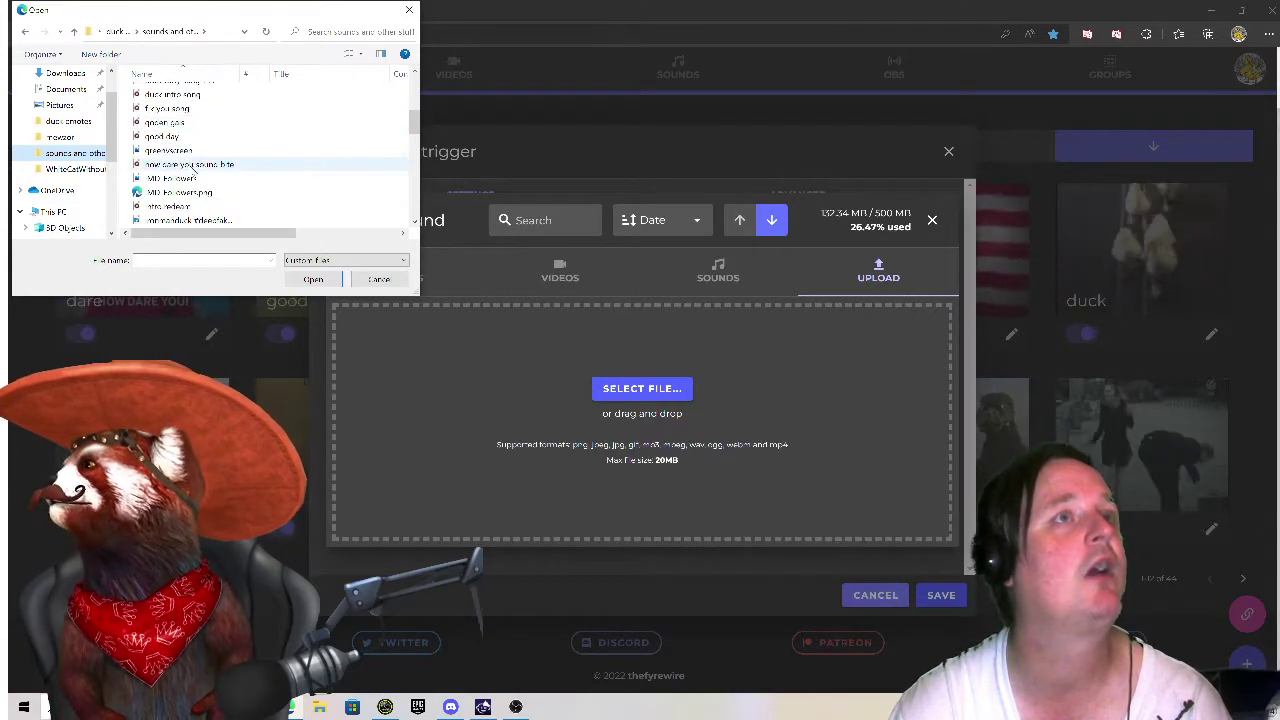
scroll(190, 168, "down", 3)
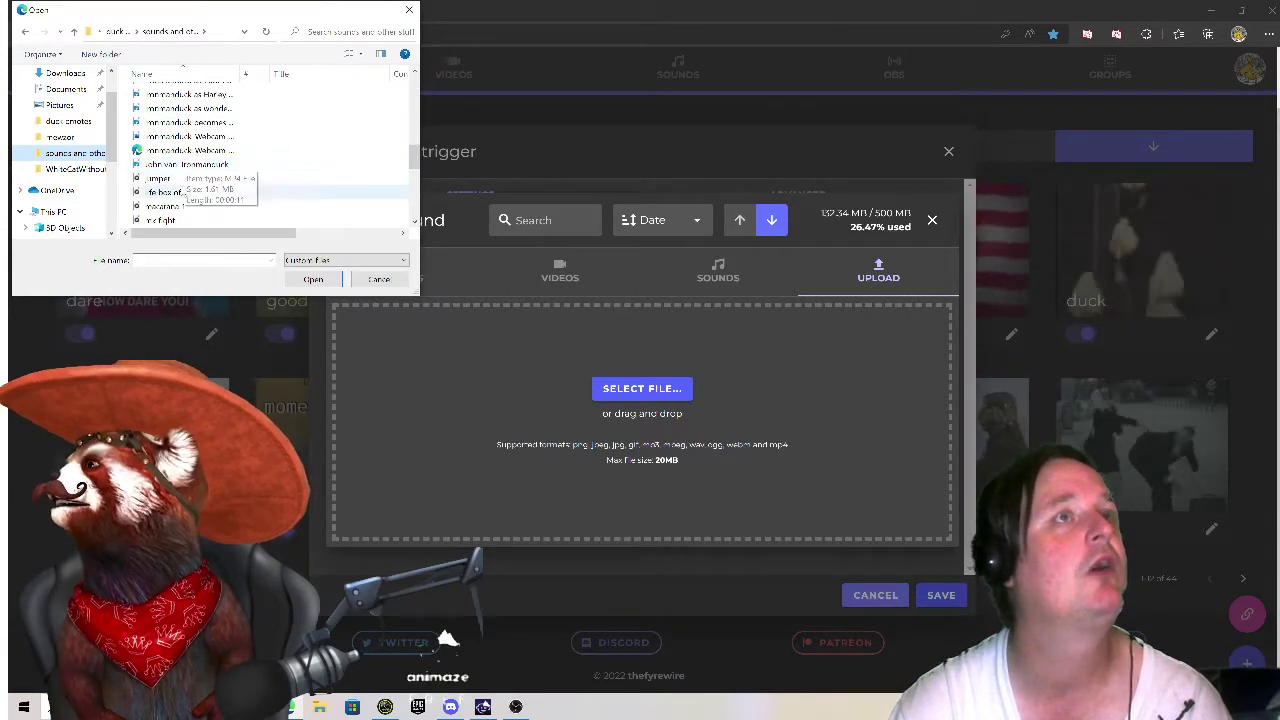
scroll(186, 165, "down", 3)
scroll(186, 185, "down", 3)
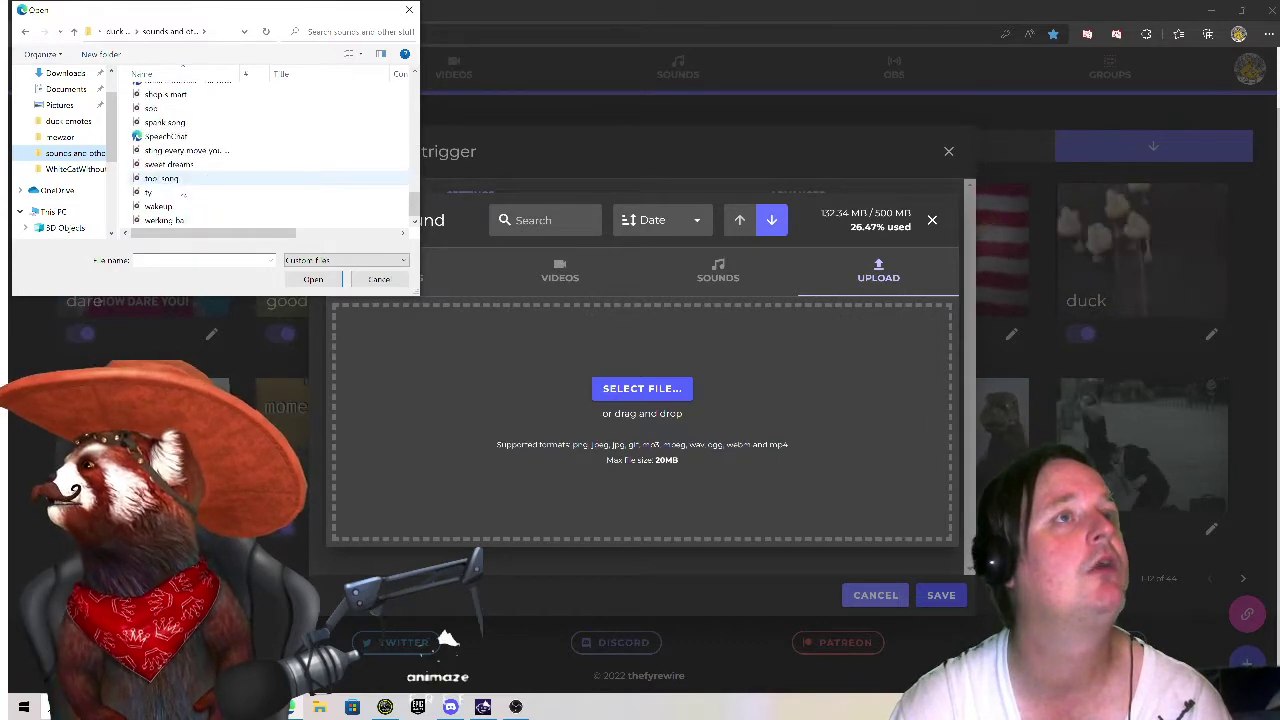
scroll(187, 222, "up", 2)
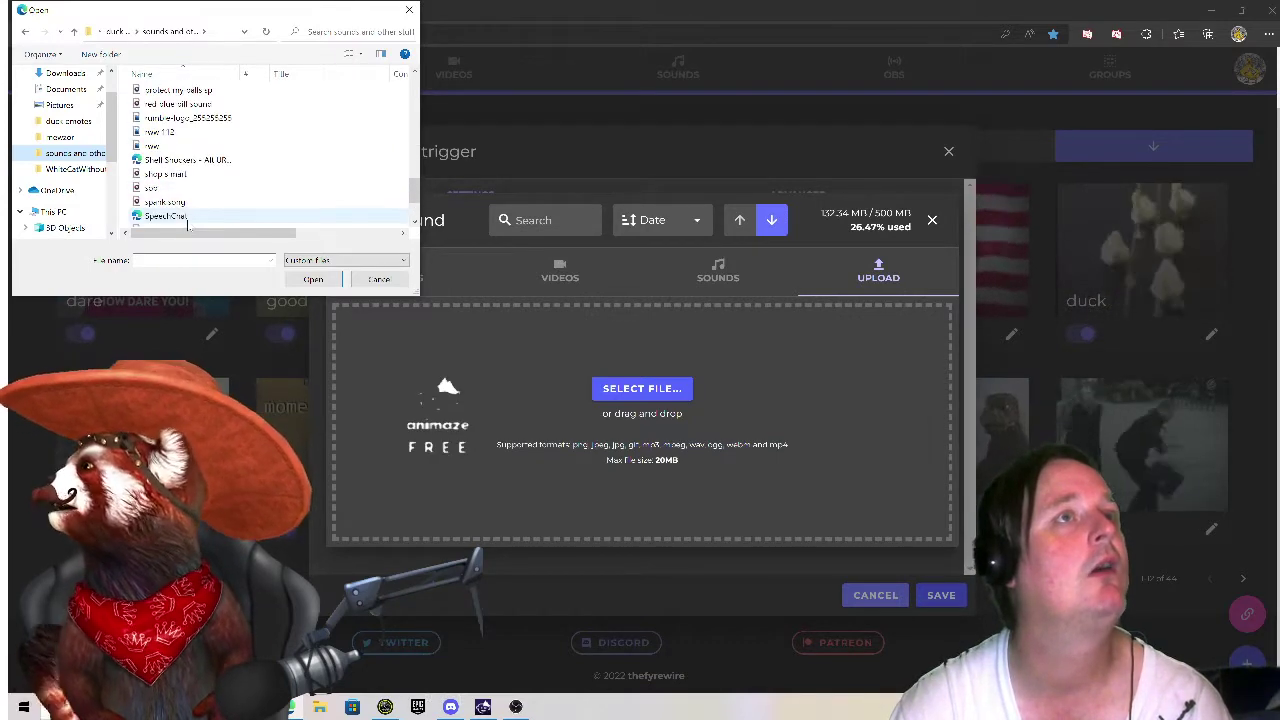
scroll(178, 222, "up", 6)
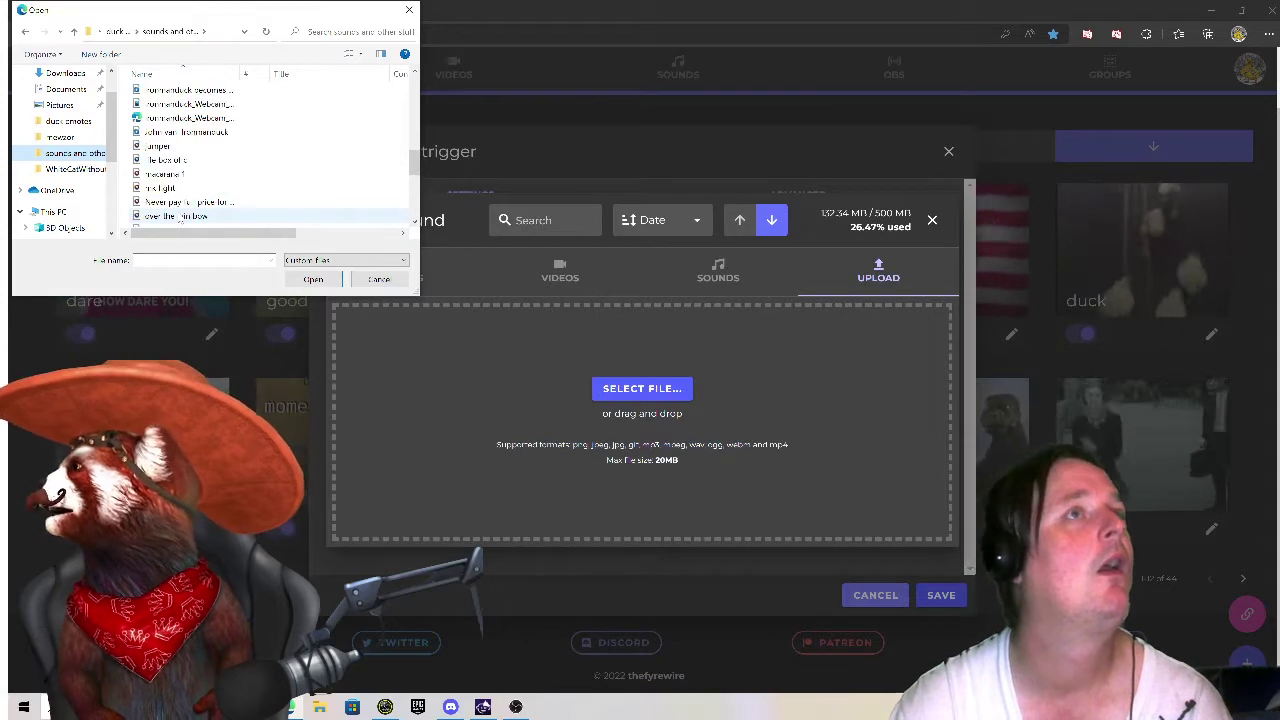
scroll(182, 218, "up", 5)
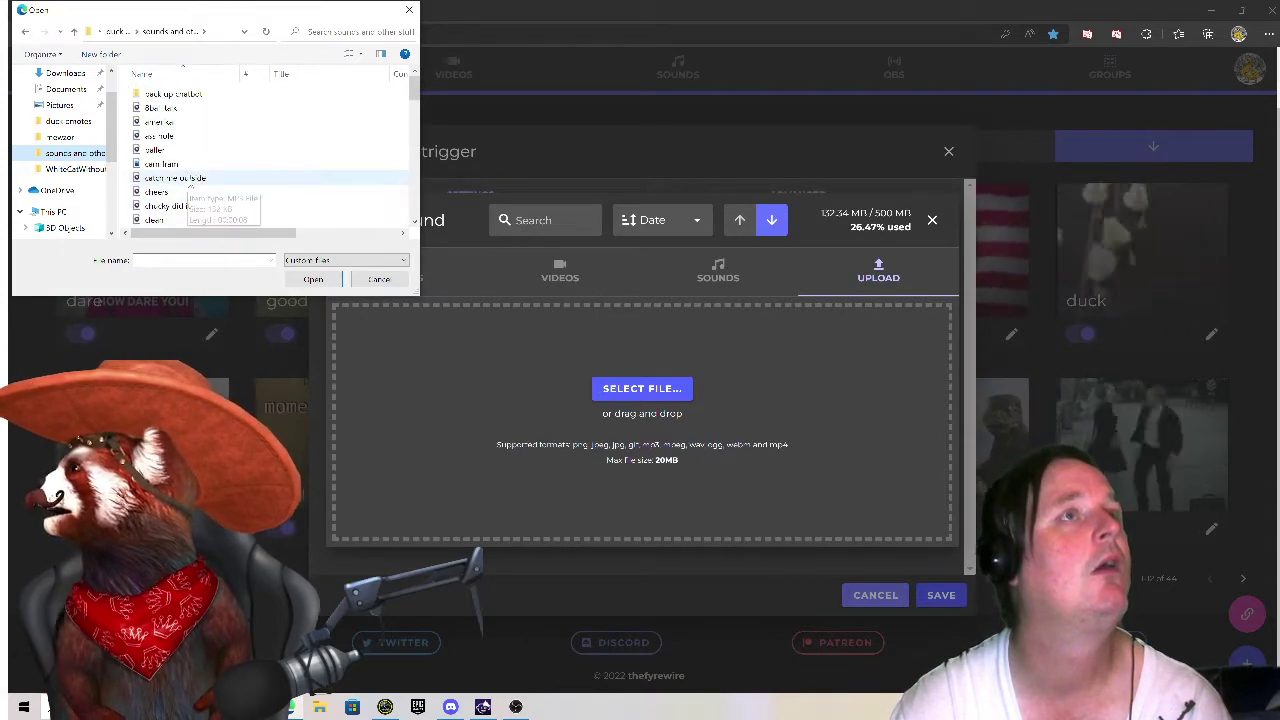
right_click(223, 150)
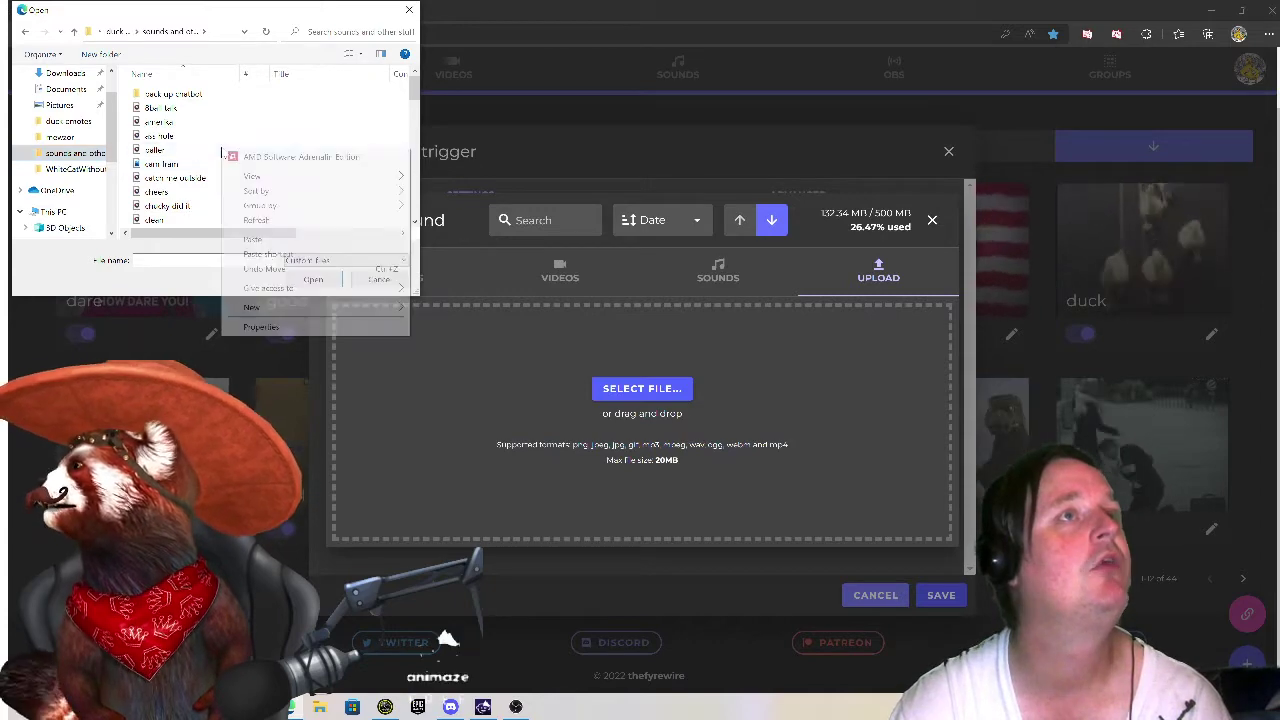
mouse_move(288, 195)
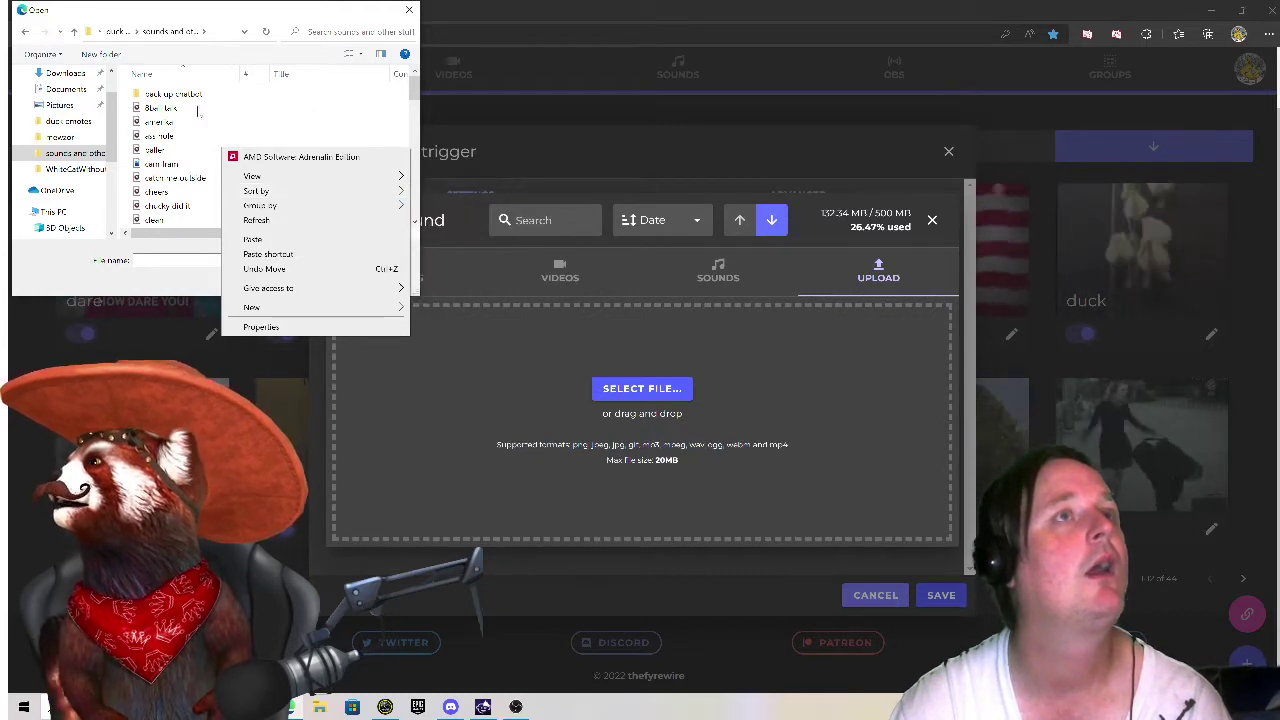
left_click(229, 120)
Upload the f k you song file and attach it as the trigger's sound
scroll(229, 136, "down", 2)
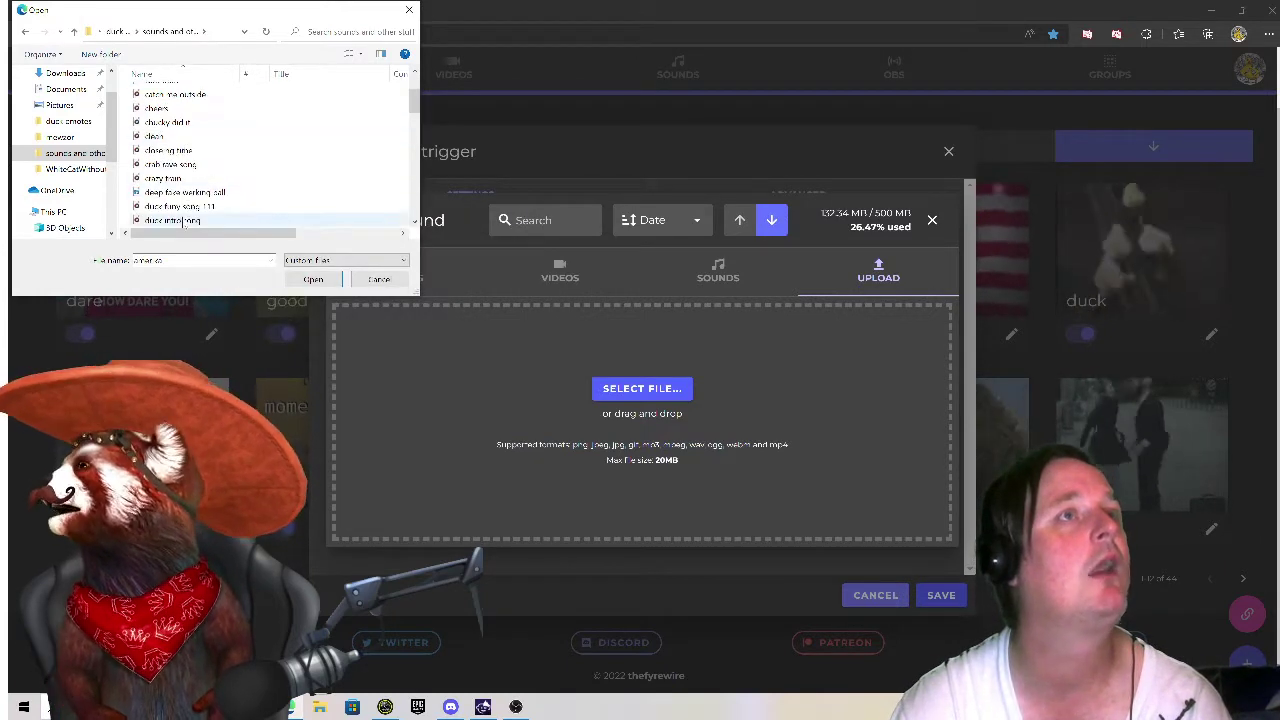
scroll(238, 165, "down", 2)
left_click(235, 150)
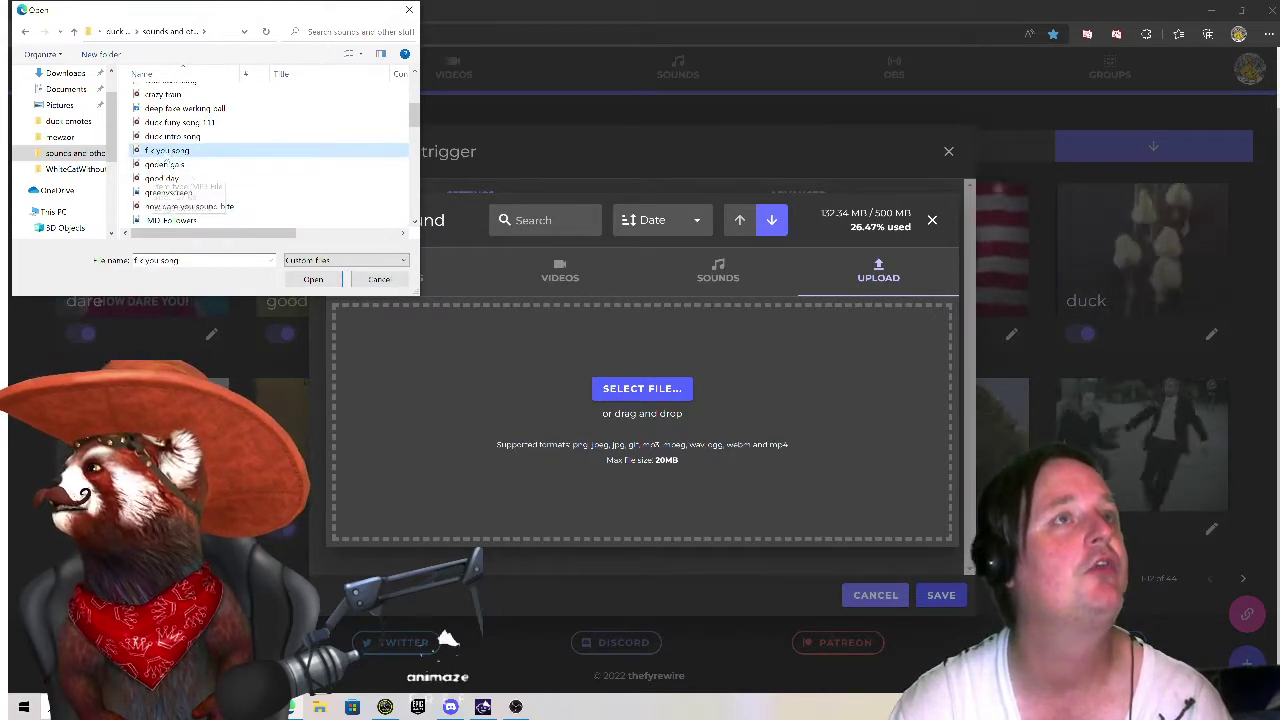
left_click(313, 279)
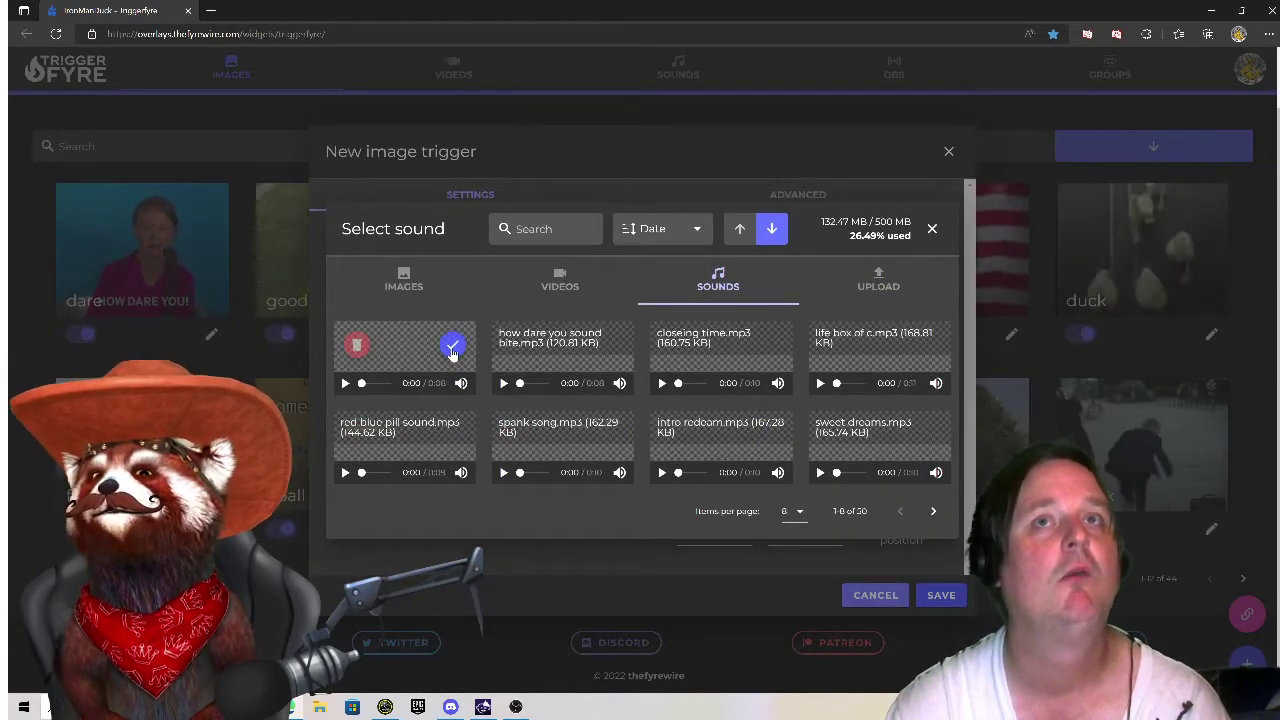
left_click(452, 346)
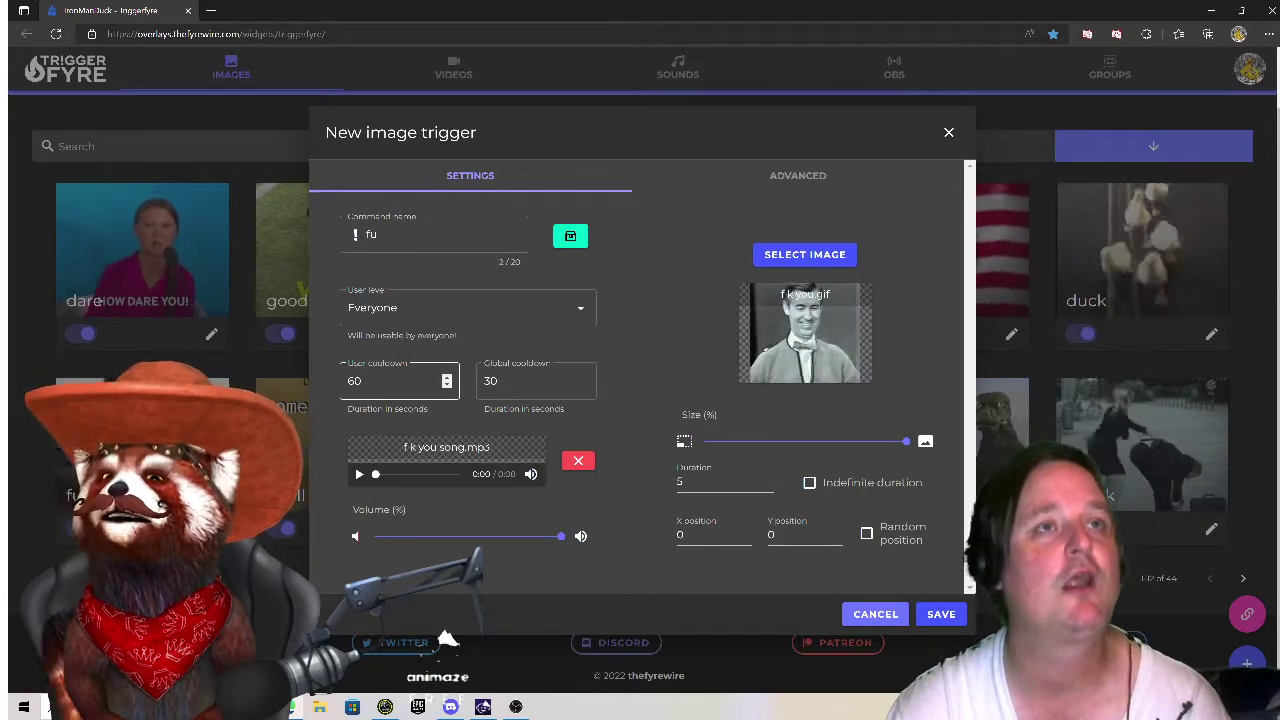
Set the user and global cooldowns to 8 seconds and the image duration to 9, and save the fu trigger
left_click(447, 381)
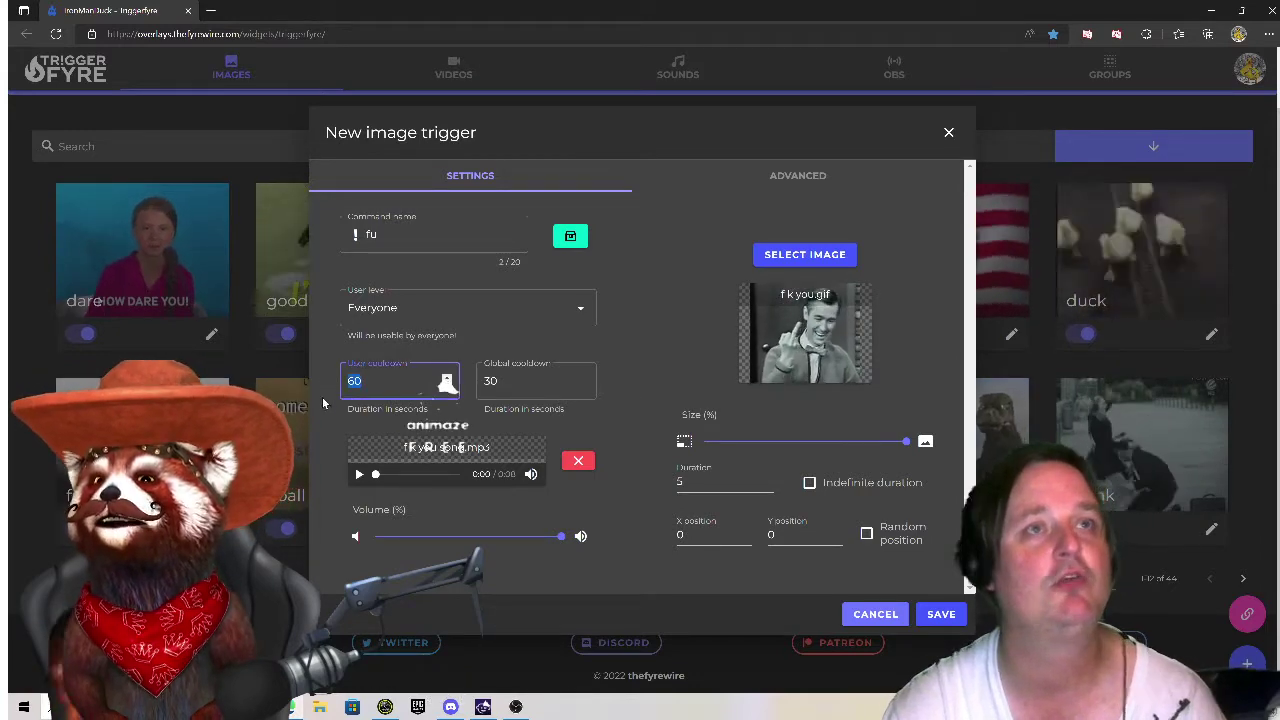
type("8")
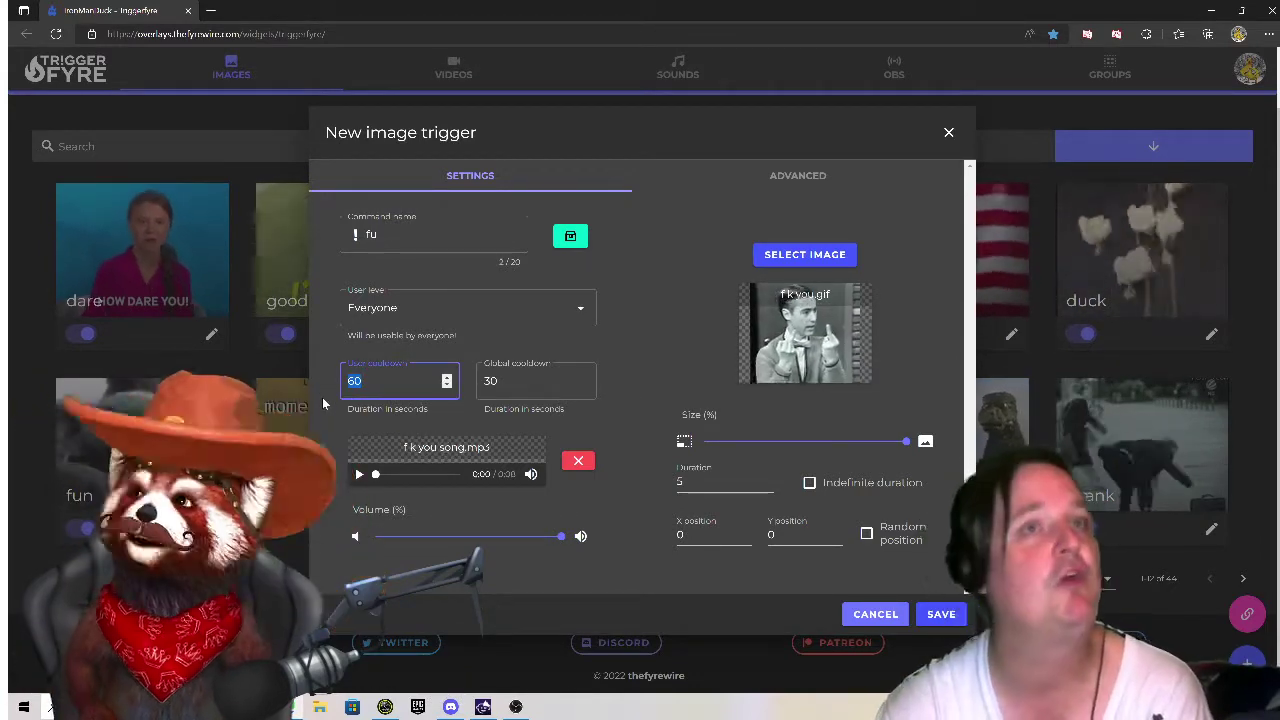
left_click(530, 381)
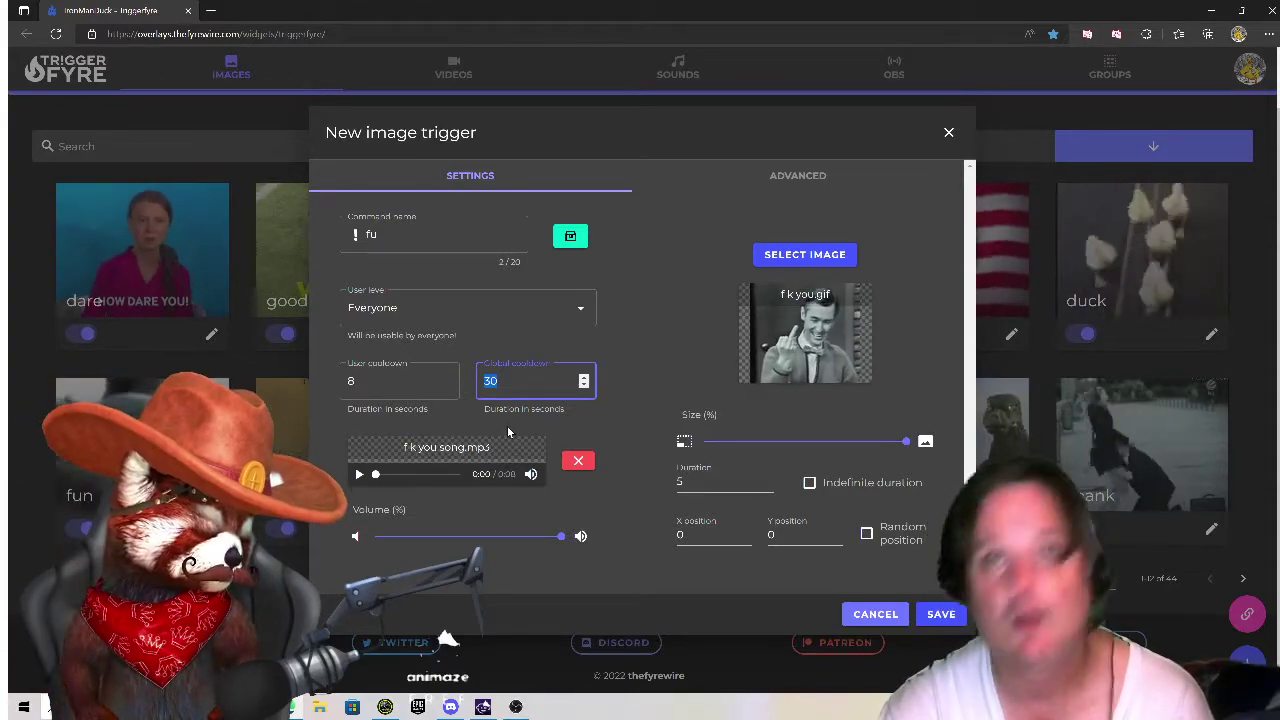
type("1")
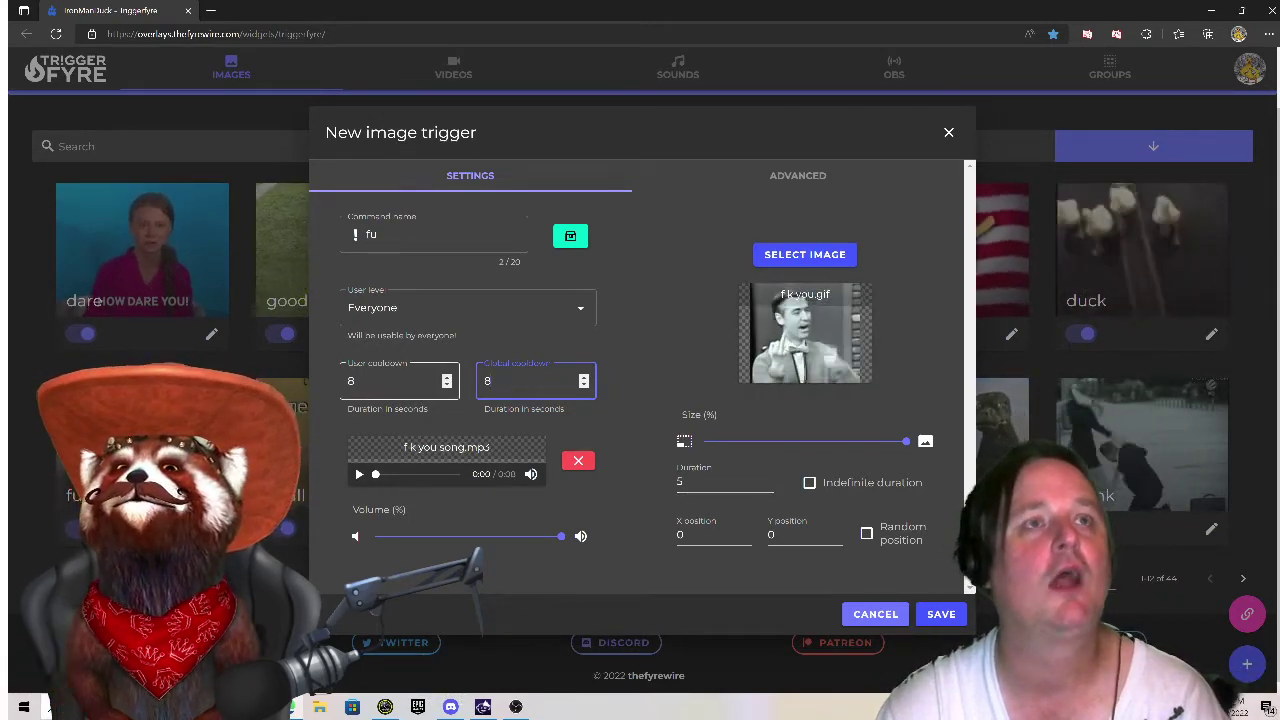
left_click(720, 482)
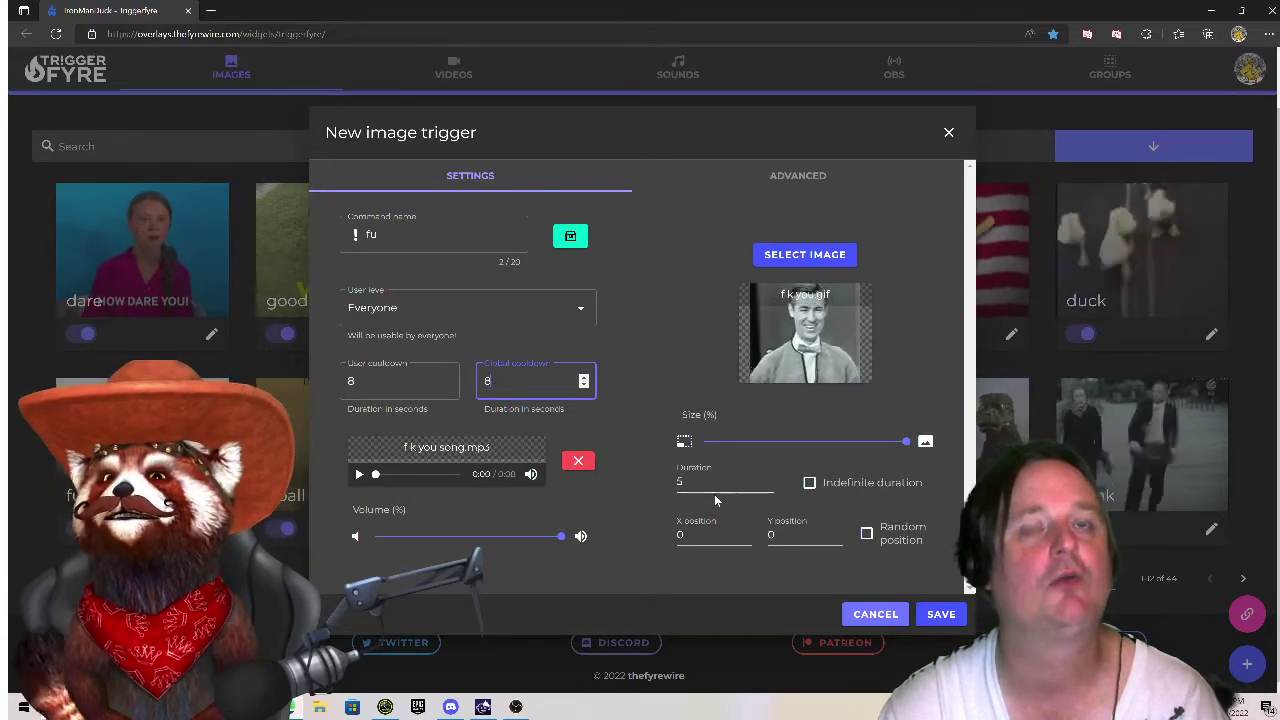
type("9")
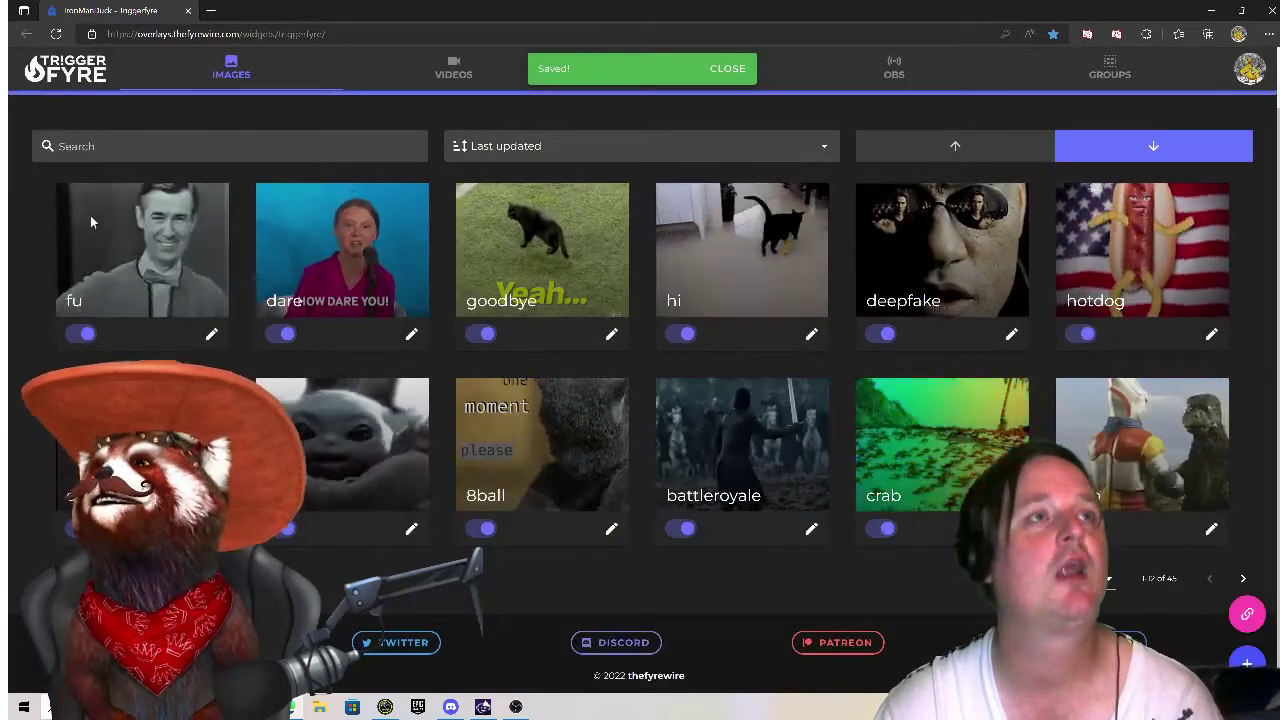
left_click(1179, 34)
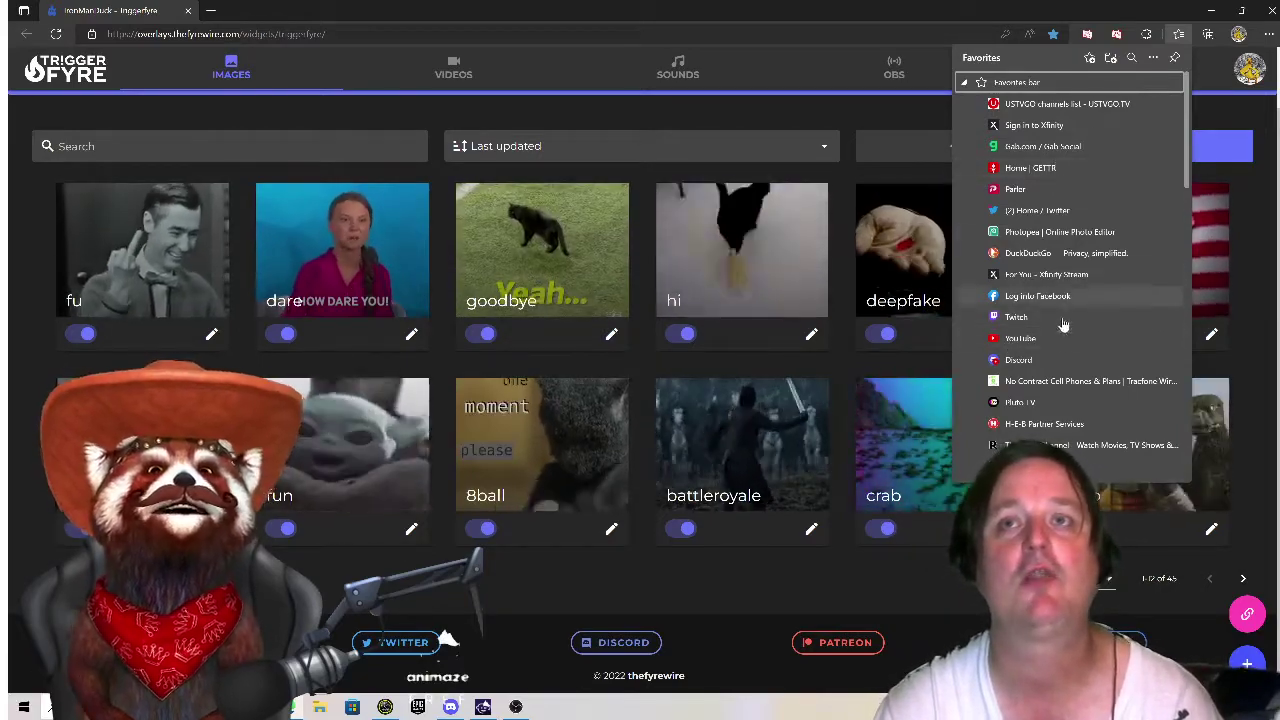
scroll(1020, 300, "down", 5)
scroll(1035, 319, "down", 10)
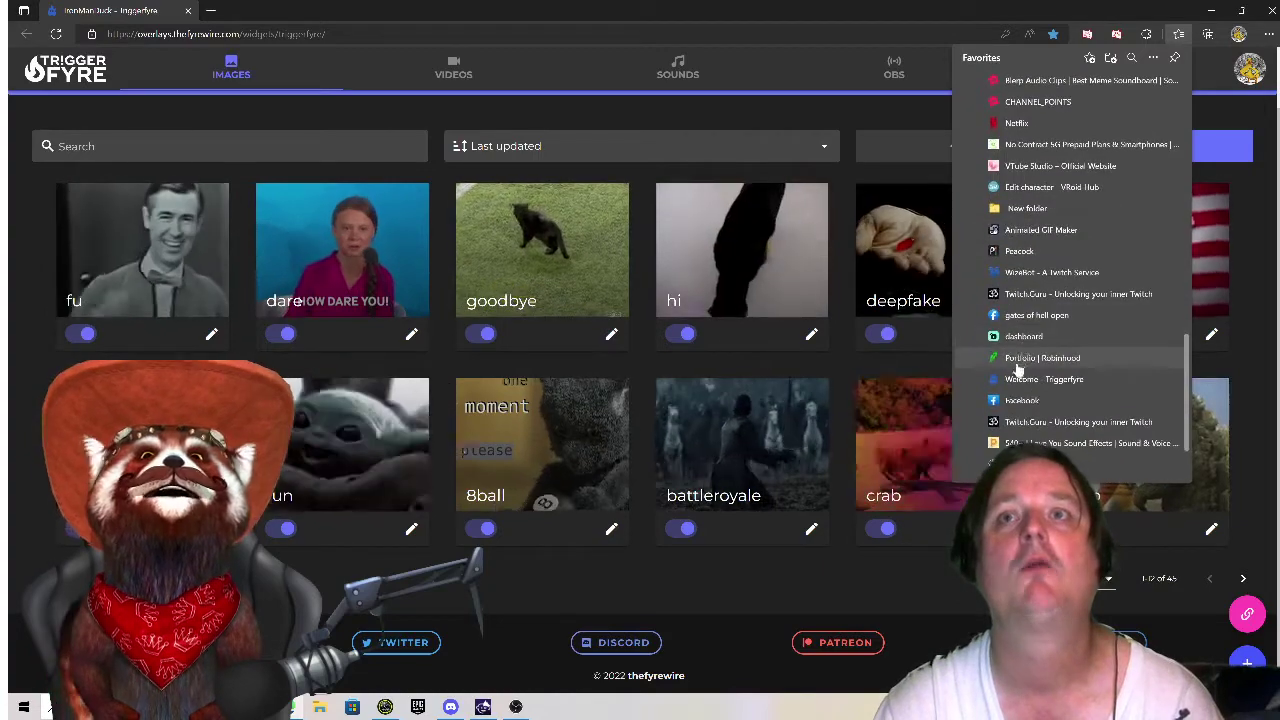
left_click(1020, 357)
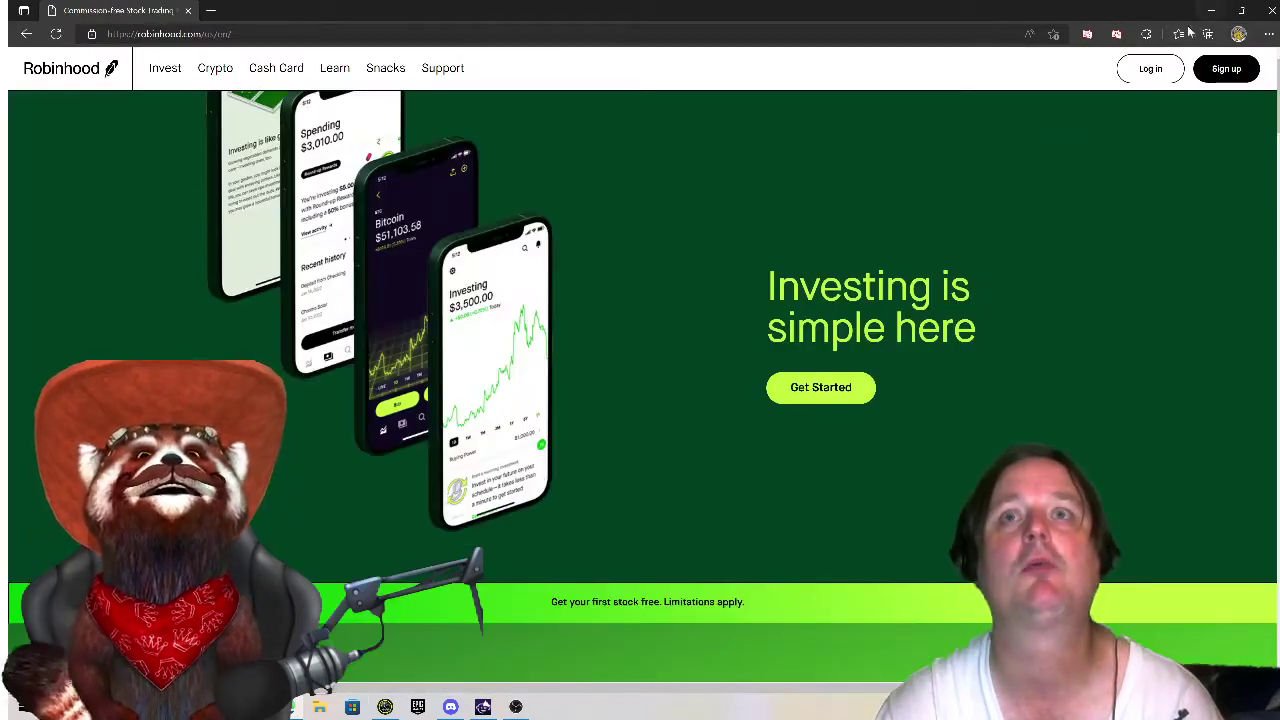
Open the Streamlabs site from the dashboard favorite and go to its stats dashboard
left_click(1179, 34)
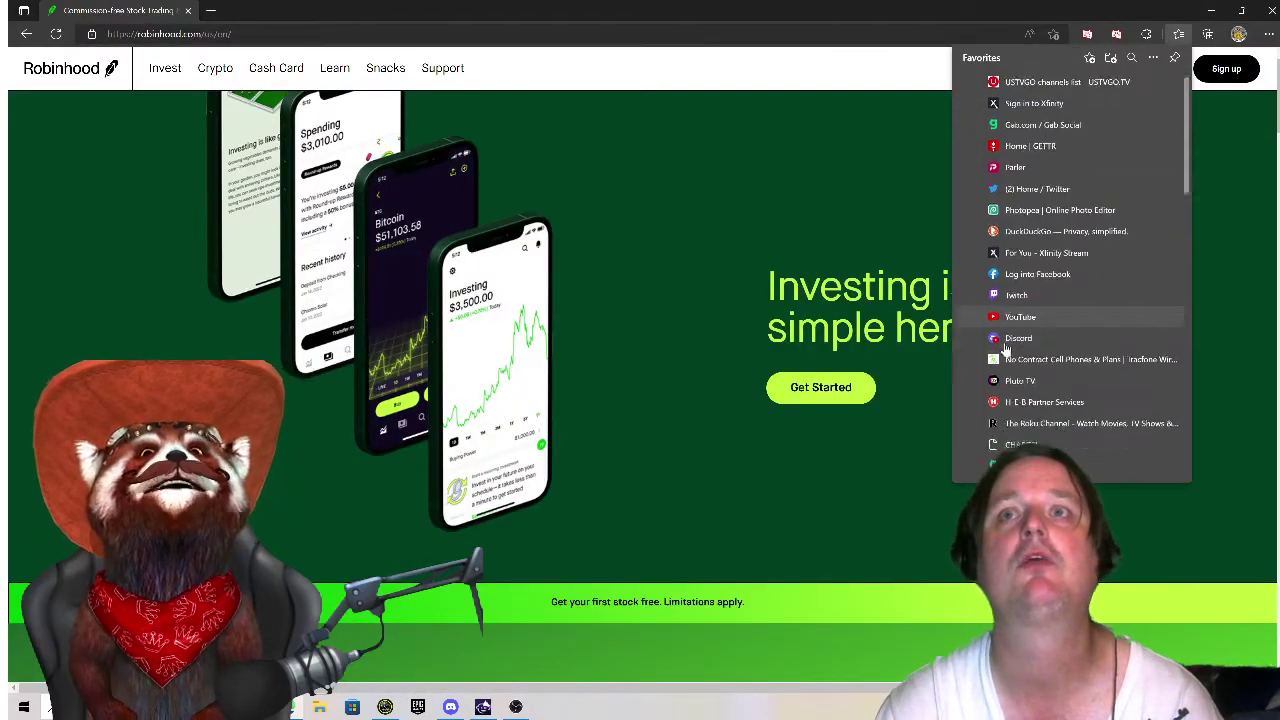
scroll(1015, 345, "down", 10)
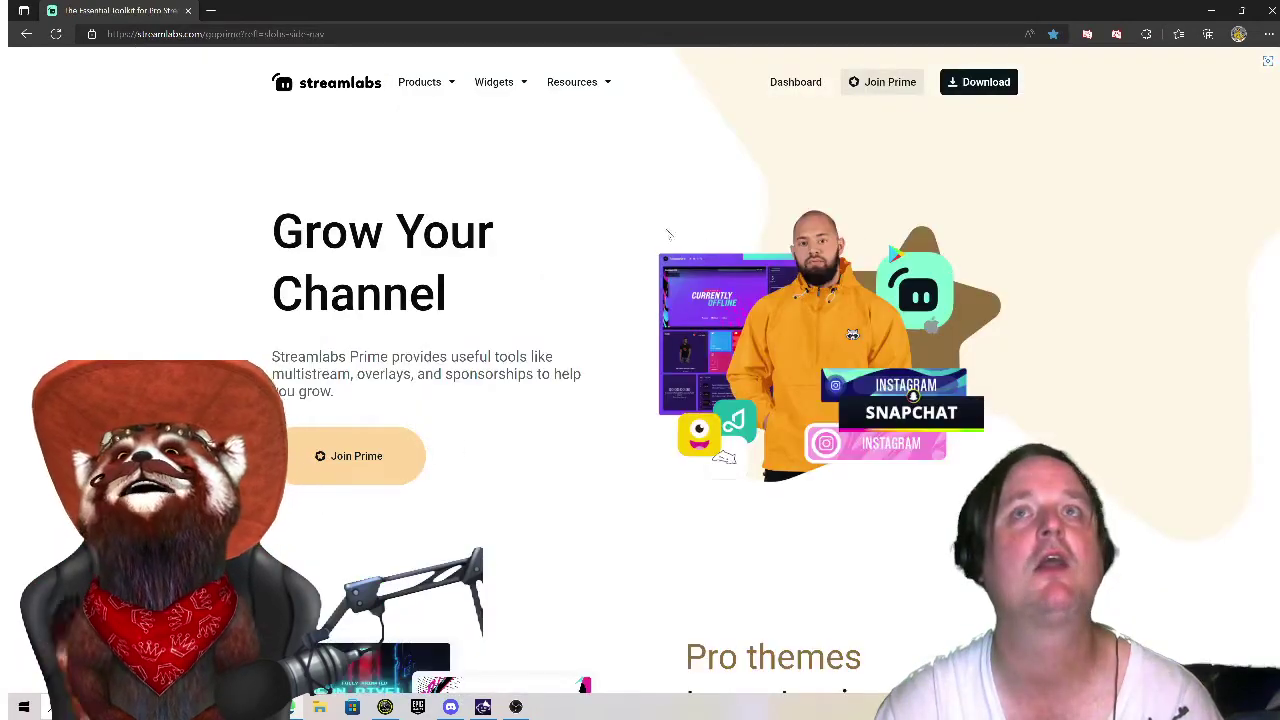
left_click(797, 88)
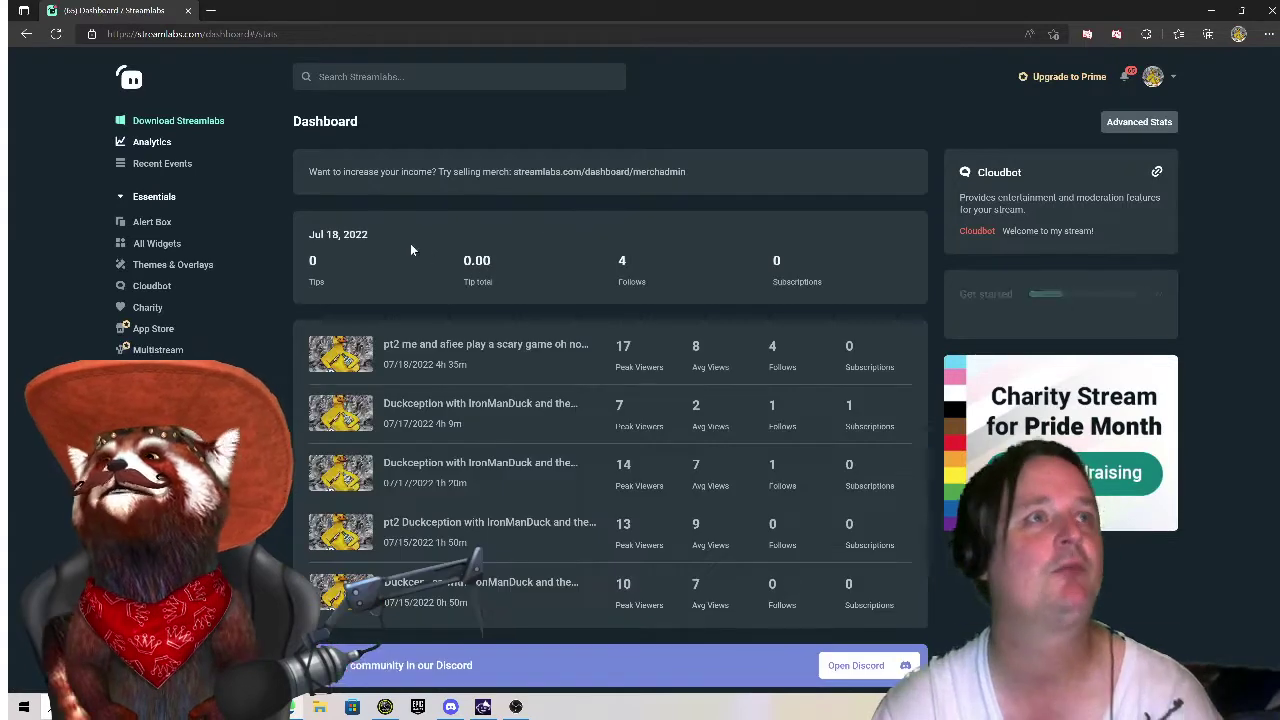
Go to the Cloudbot timers, open the commands timer with its list of chat commands for editing, and save it
left_click(150, 290)
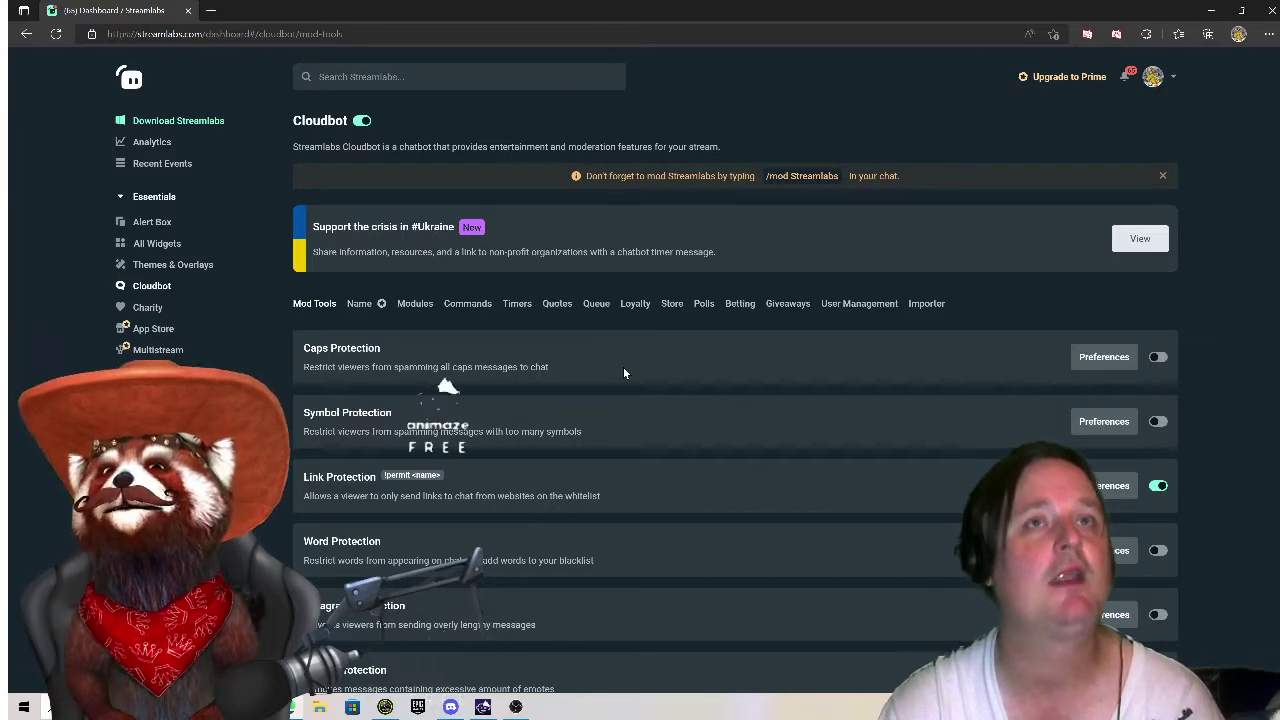
left_click(515, 305)
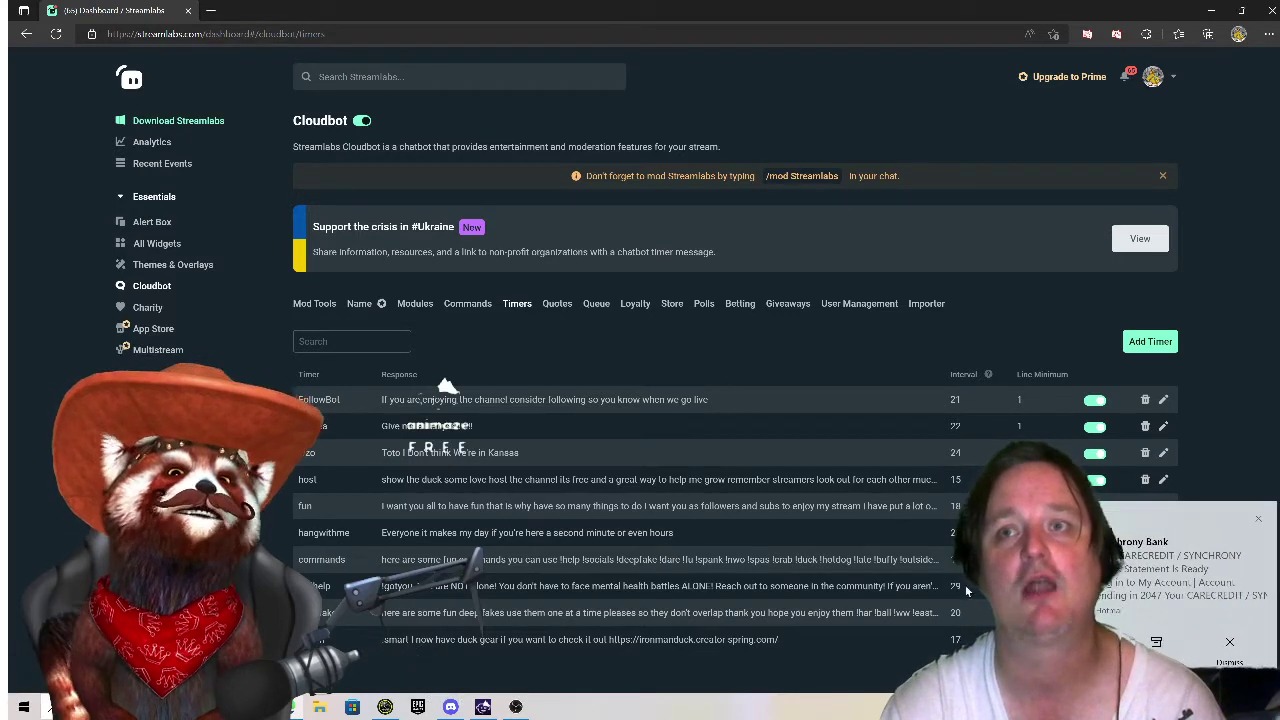
left_click(1262, 530)
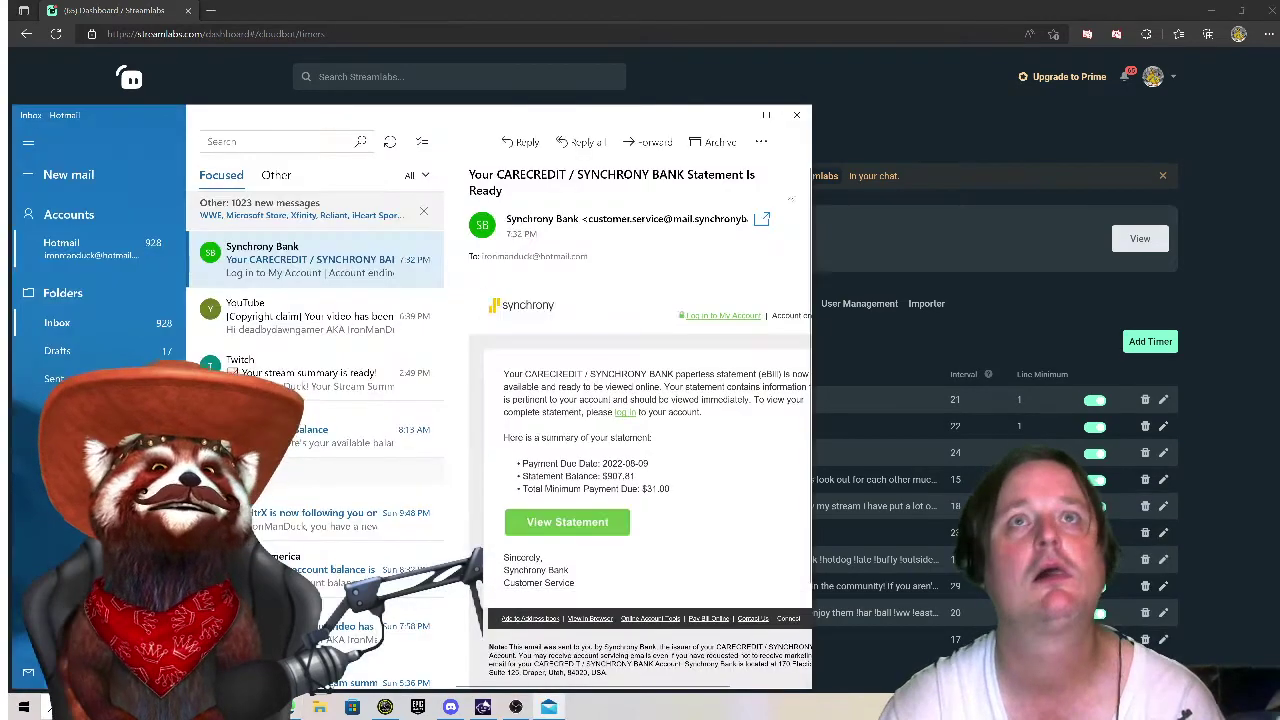
left_click(795, 115)
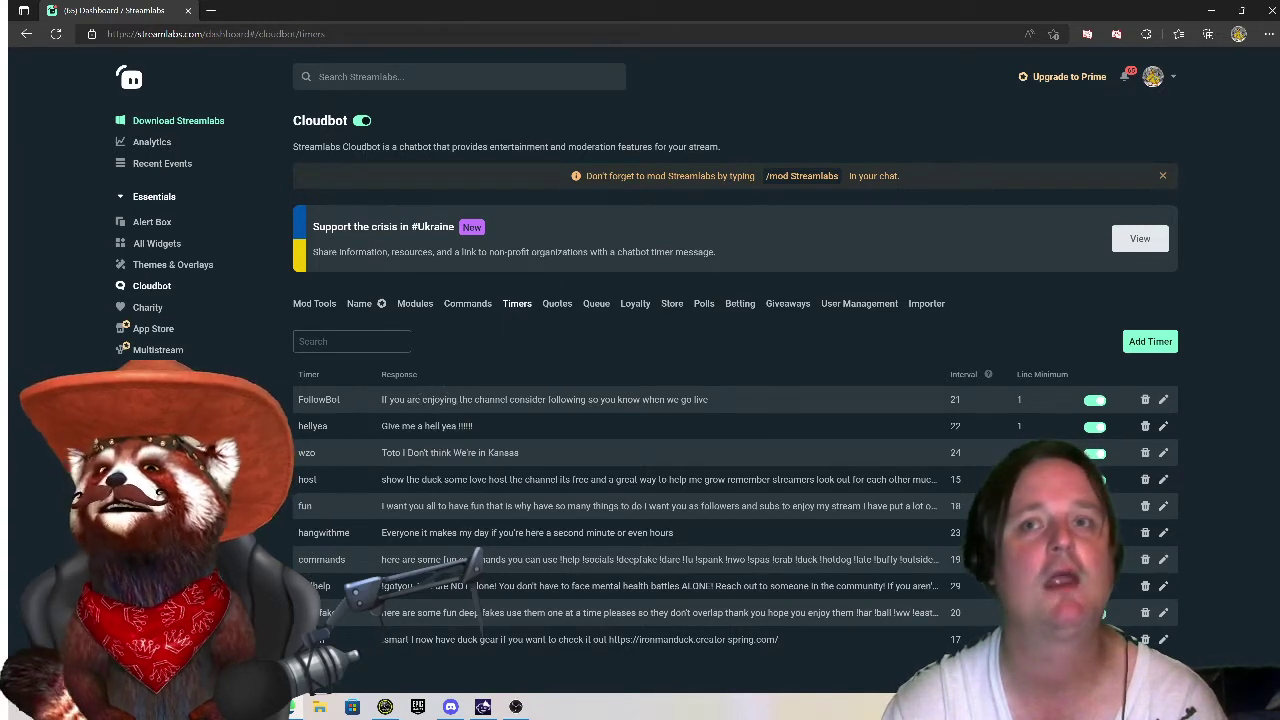
left_click(1163, 560)
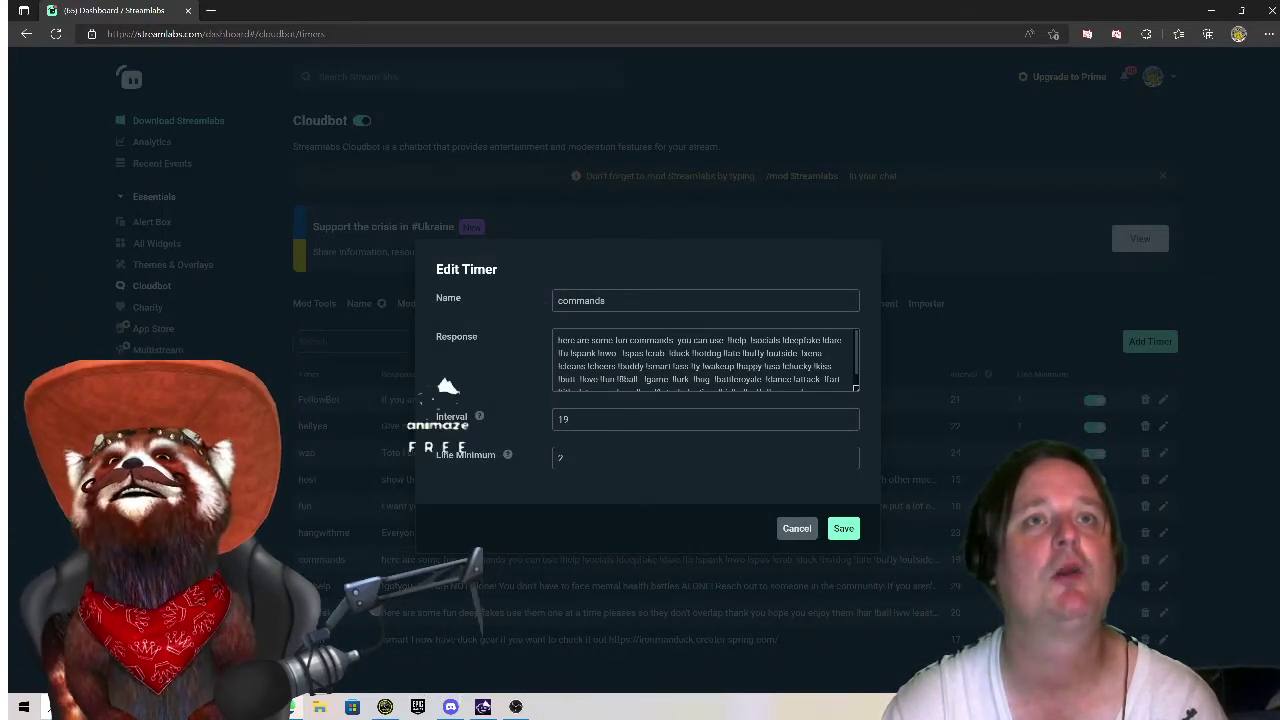
left_click(845, 530)
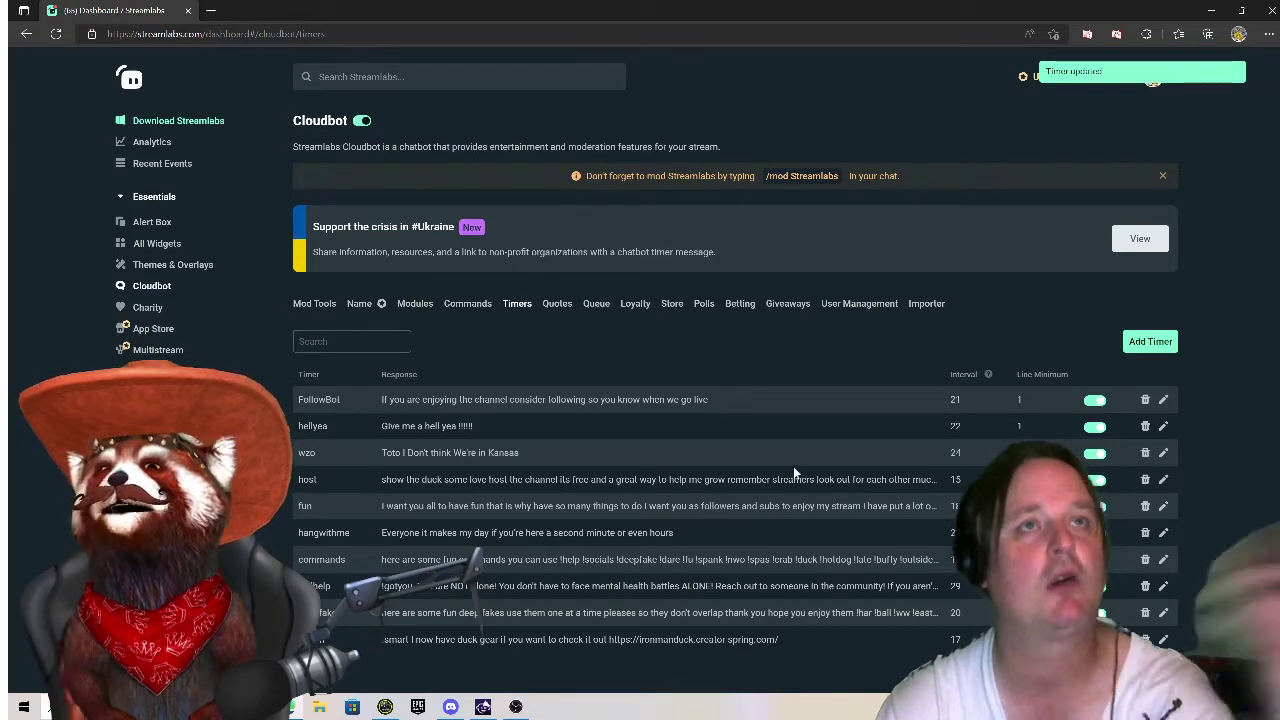
Go to the Cloudbot custom commands, open the !help command with its list of fun commands for editing, and confirm it
left_click(467, 303)
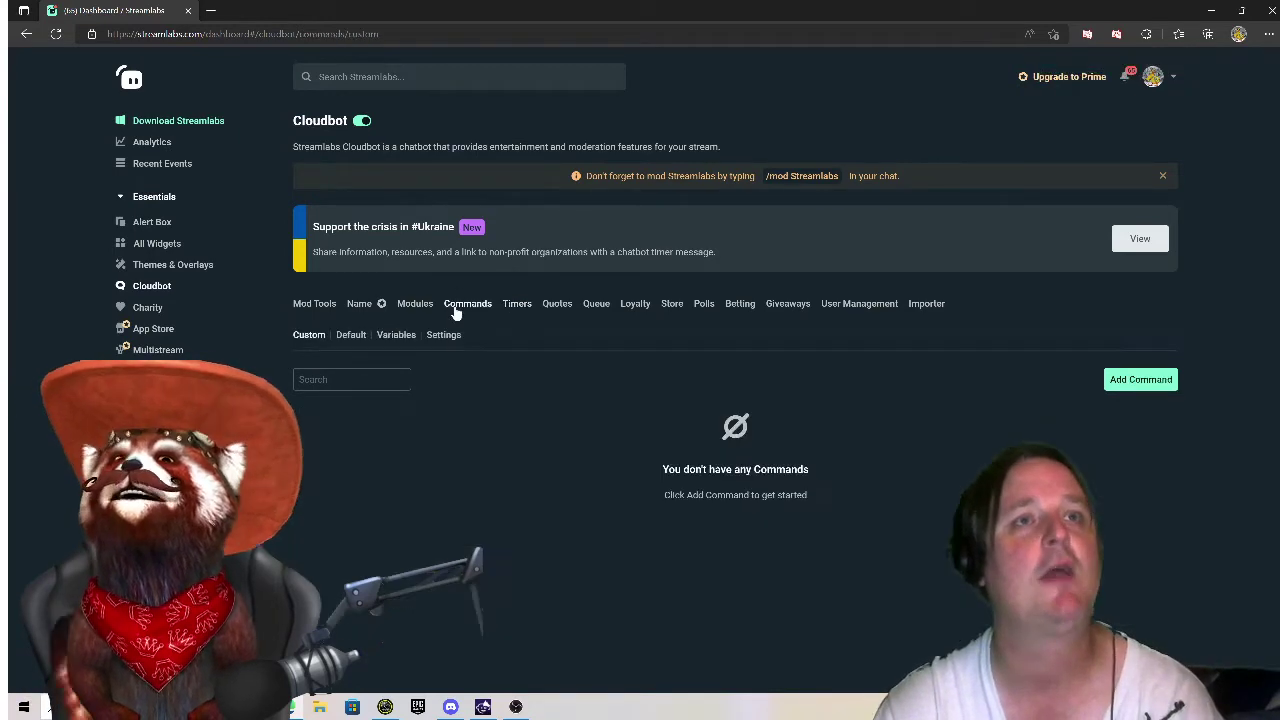
scroll(721, 404, "down", 2)
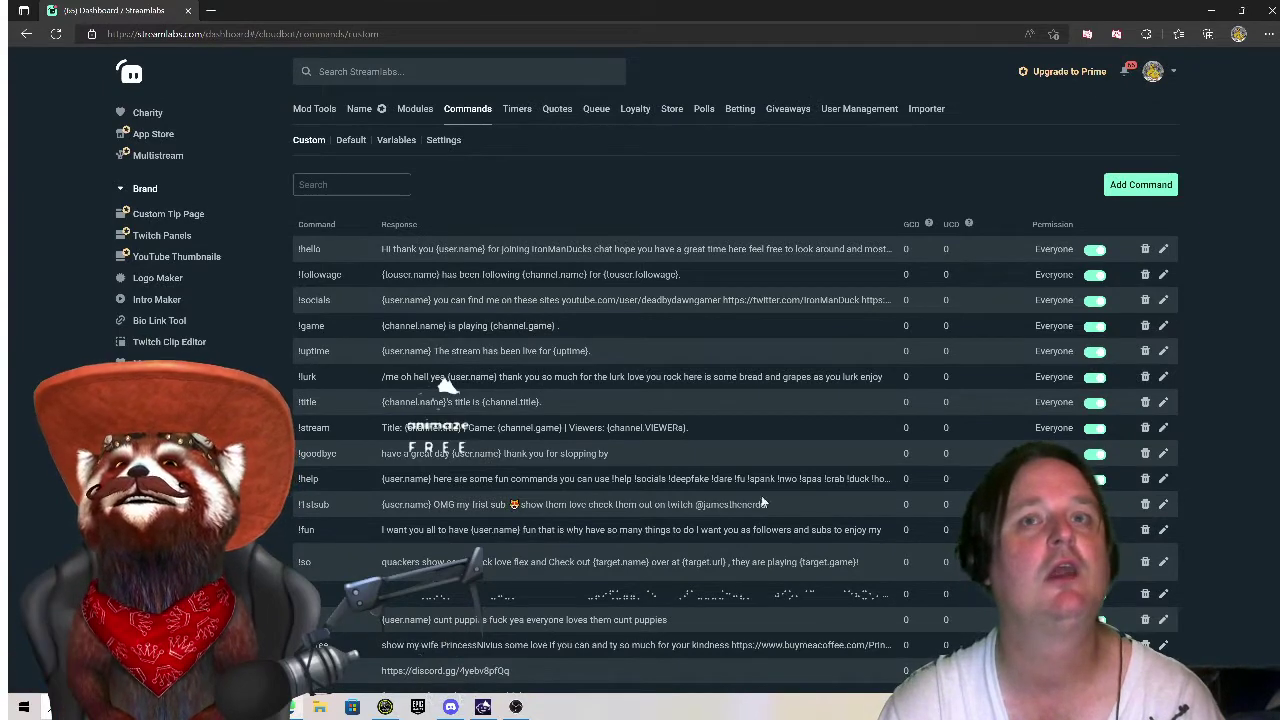
left_click(1164, 479)
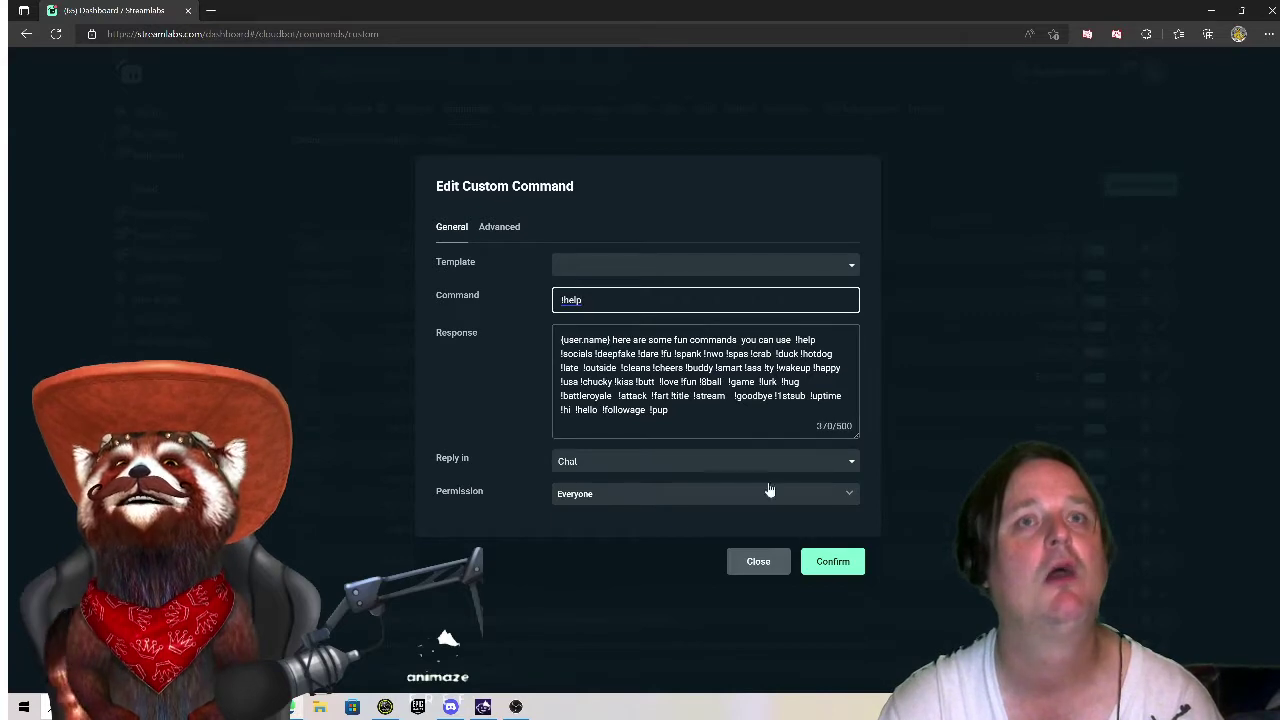
left_click(832, 561)
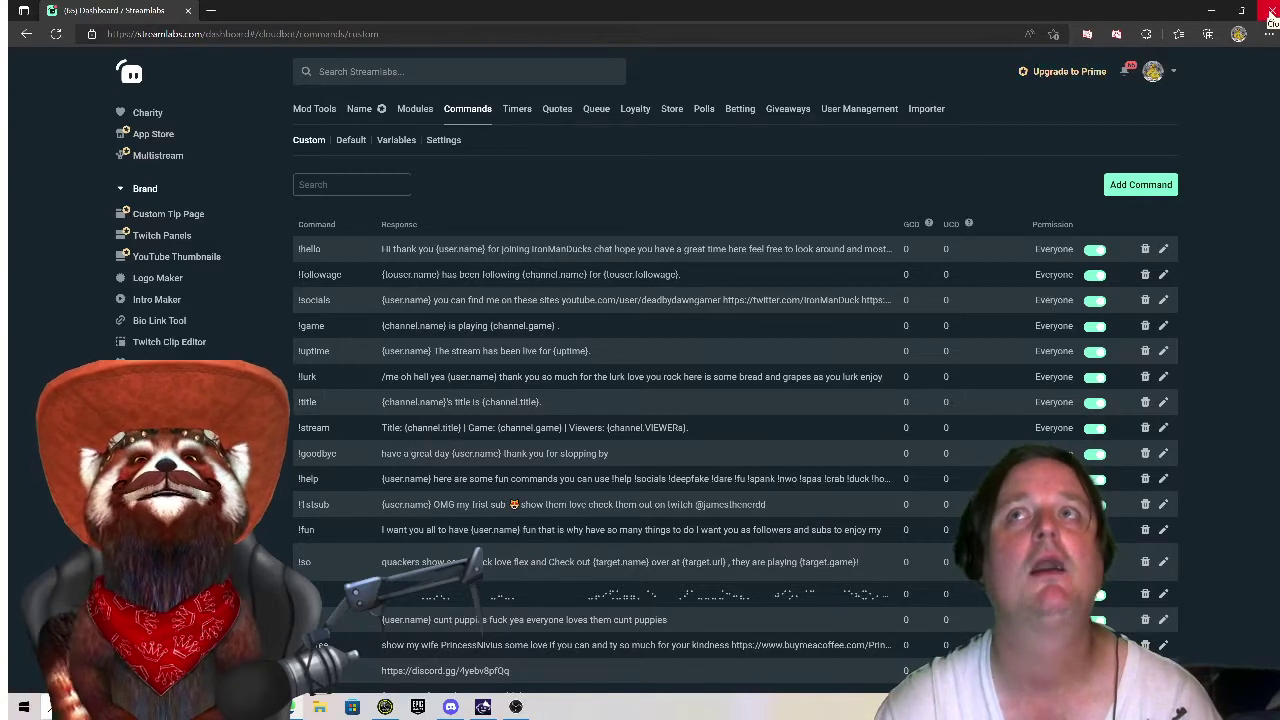
Close the Streamlabs browser window and bring up the OBS window
left_click(1271, 12)
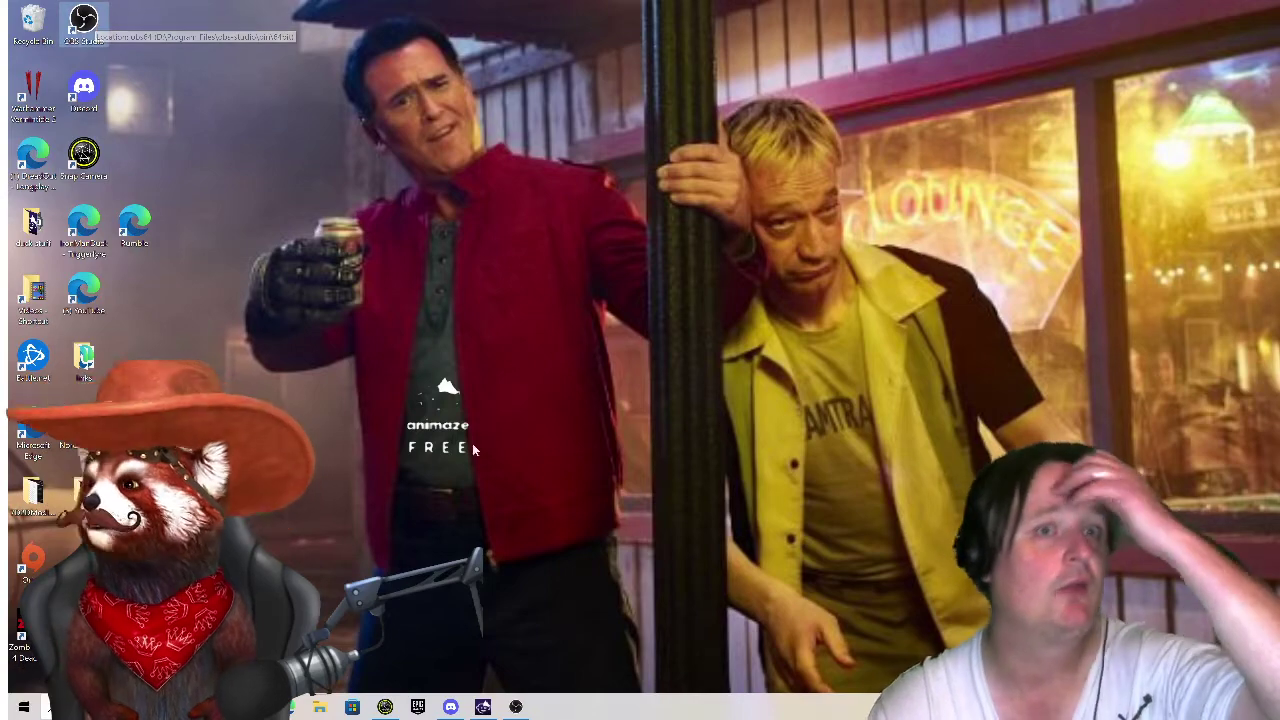
left_click(515, 707)
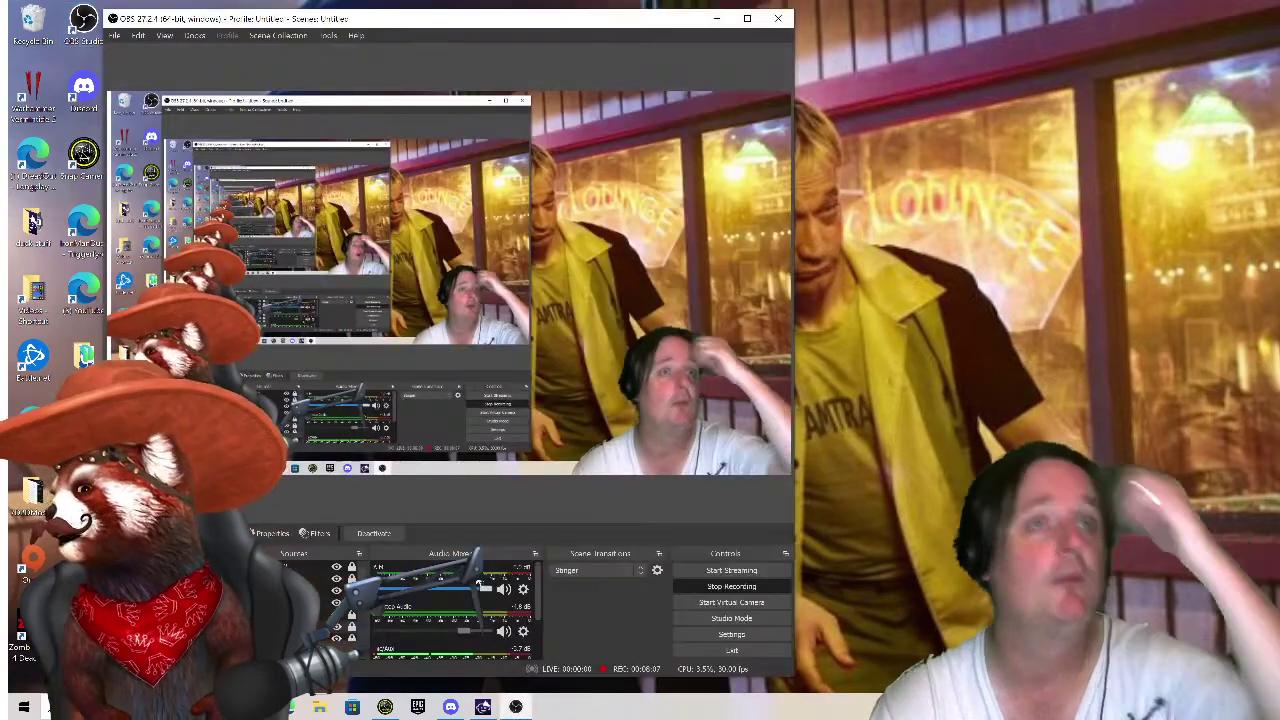